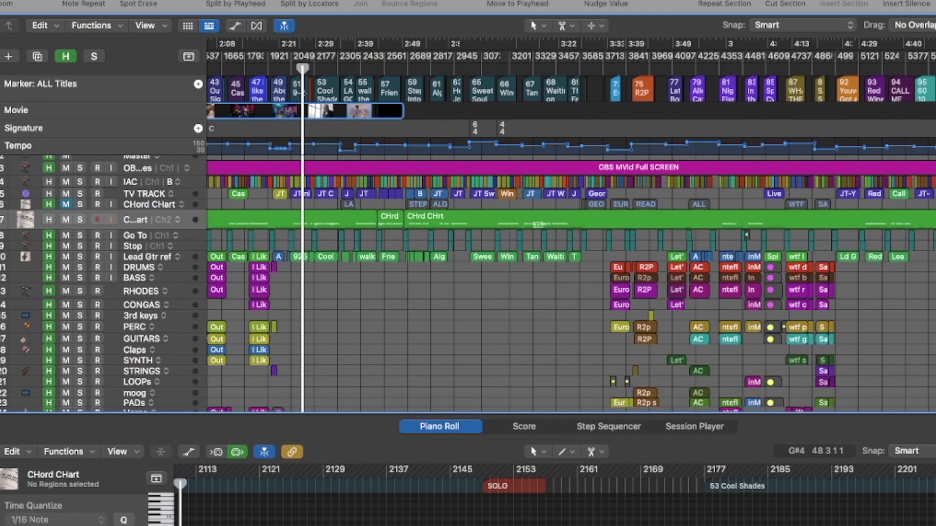
- Look through the song markers and regions along the project timeline, up to its end and back
scroll(571, 283, right, 10)
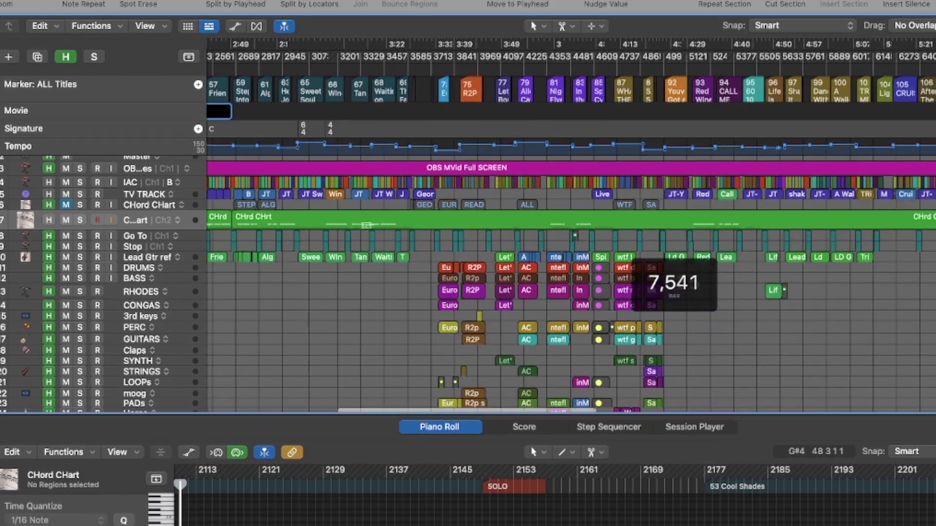
scroll(570, 283, right, 15)
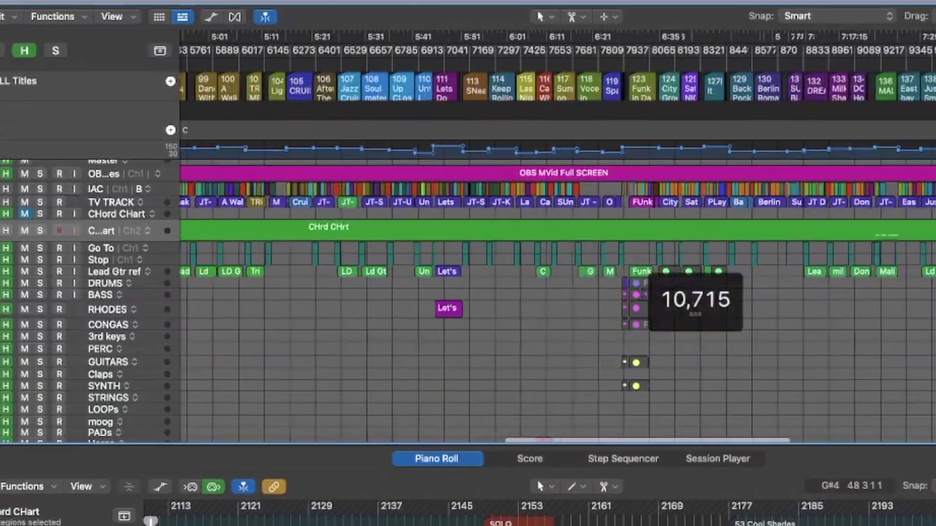
scroll(570, 303, right, 15)
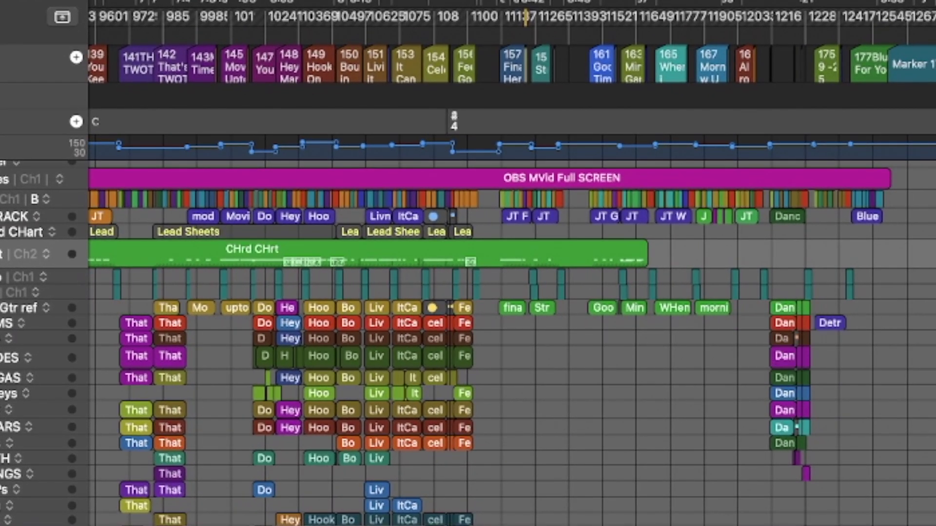
scroll(511, 341, left, 20)
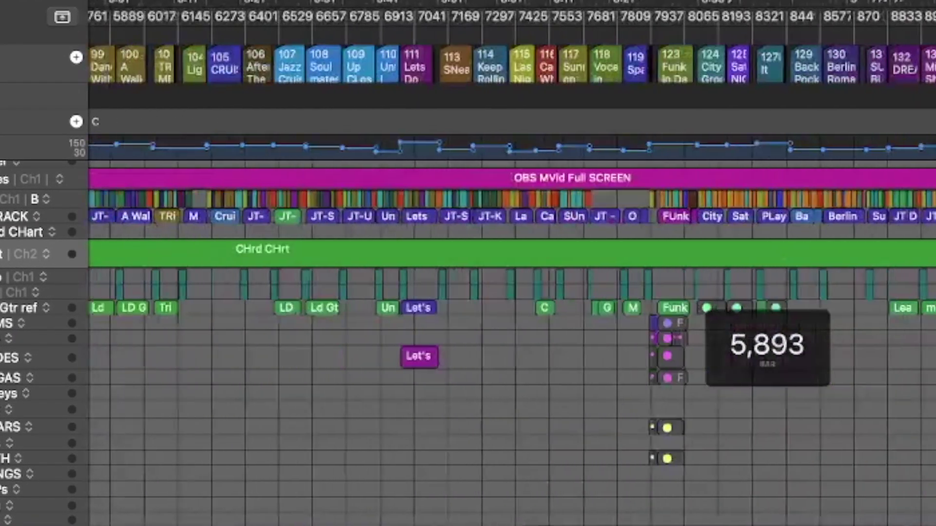
scroll(512, 341, left, 10)
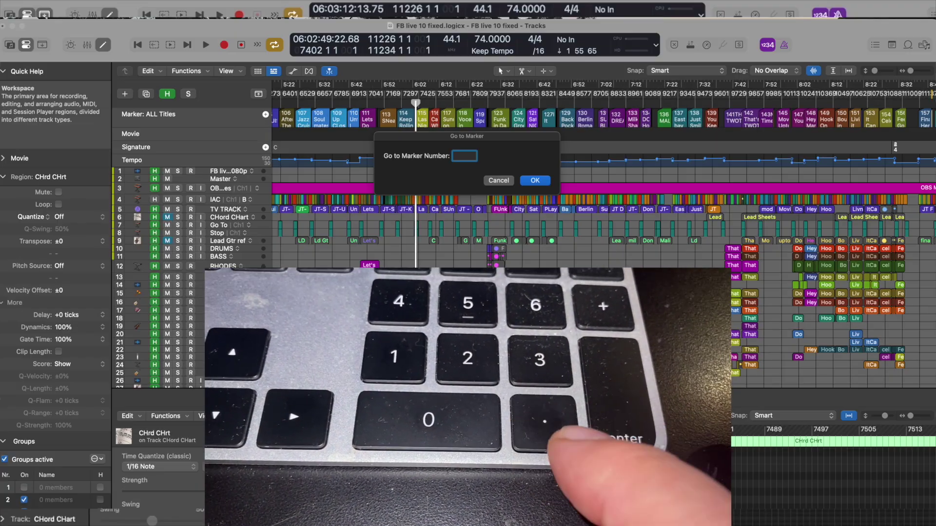
- Move the playhead to marker number 158 with Go to Marker
text(15)
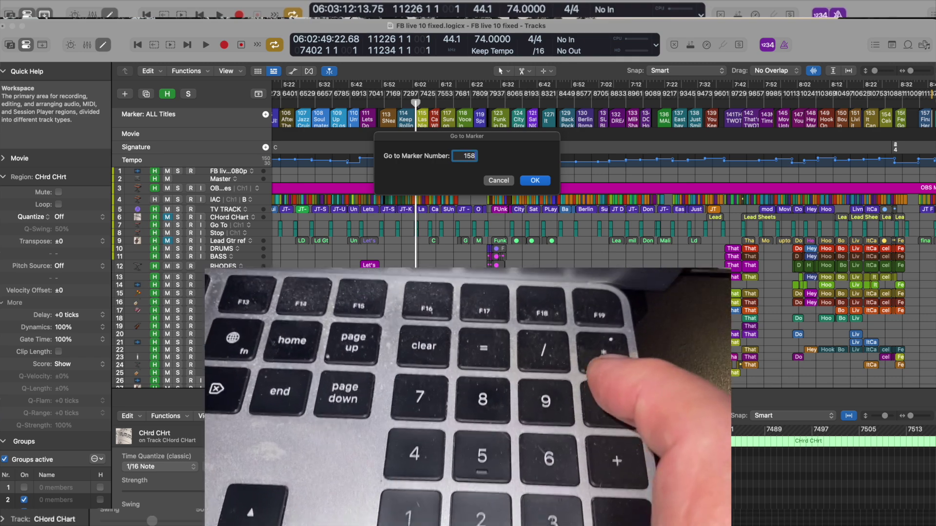
text(8)
key(Return)
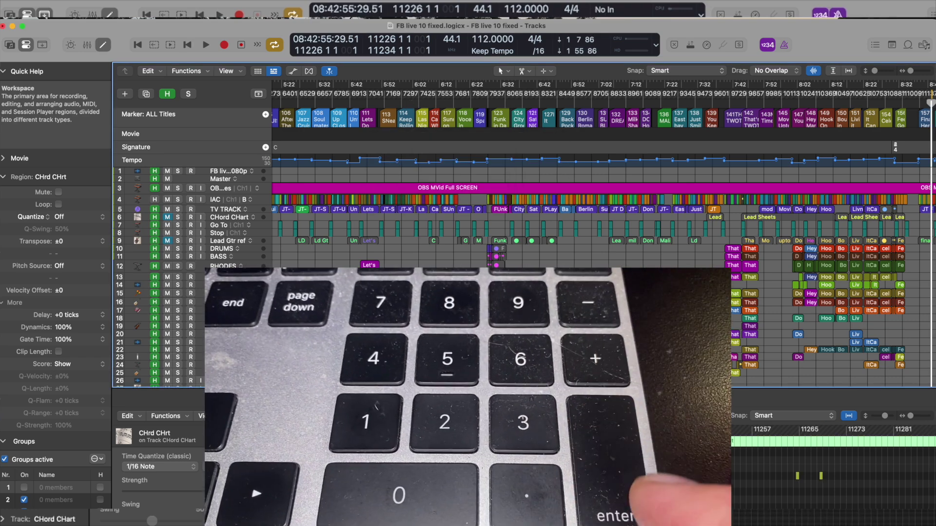
scroll(603, 234, right, 5)
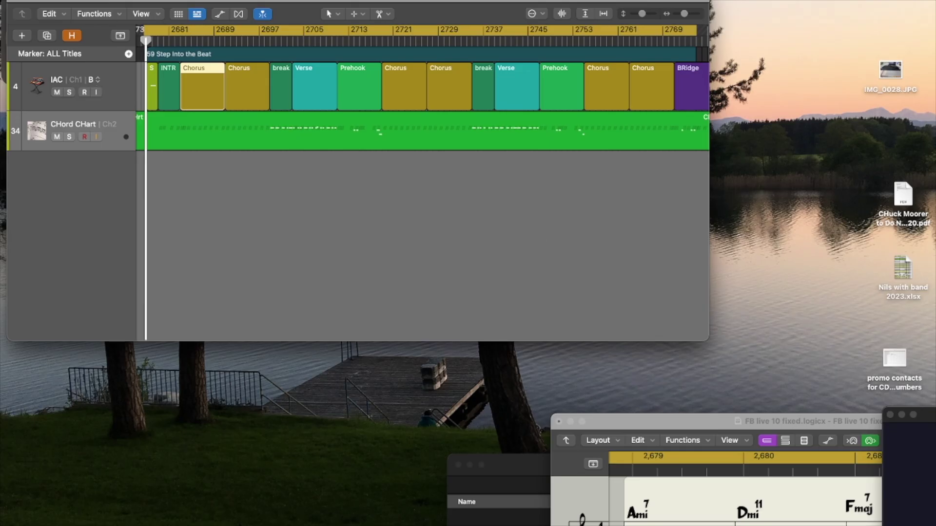
- Open the key command assignments for editing
click(49, 0)
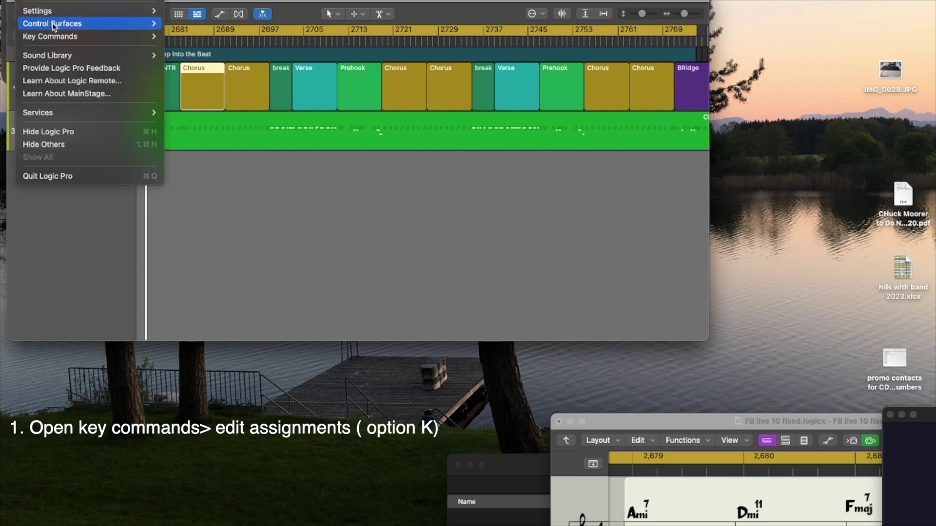
mouse_move(122, 36)
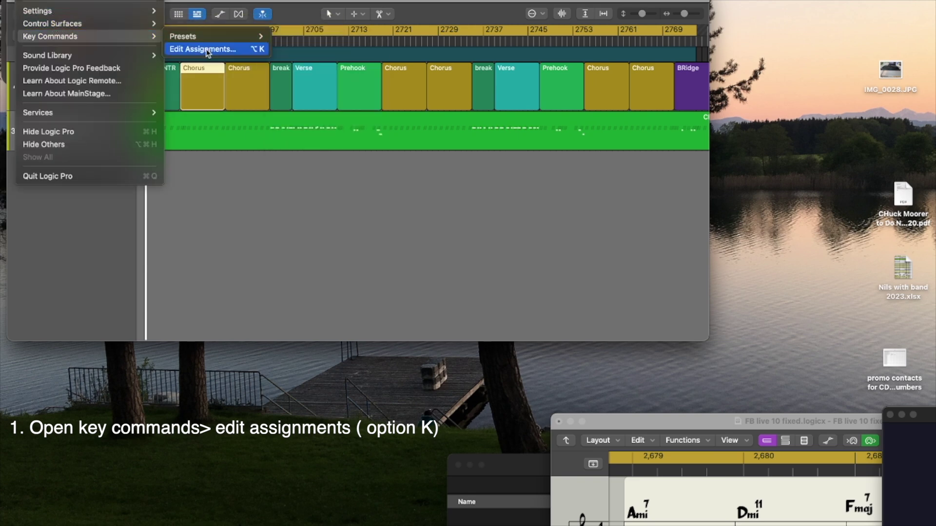
click(204, 50)
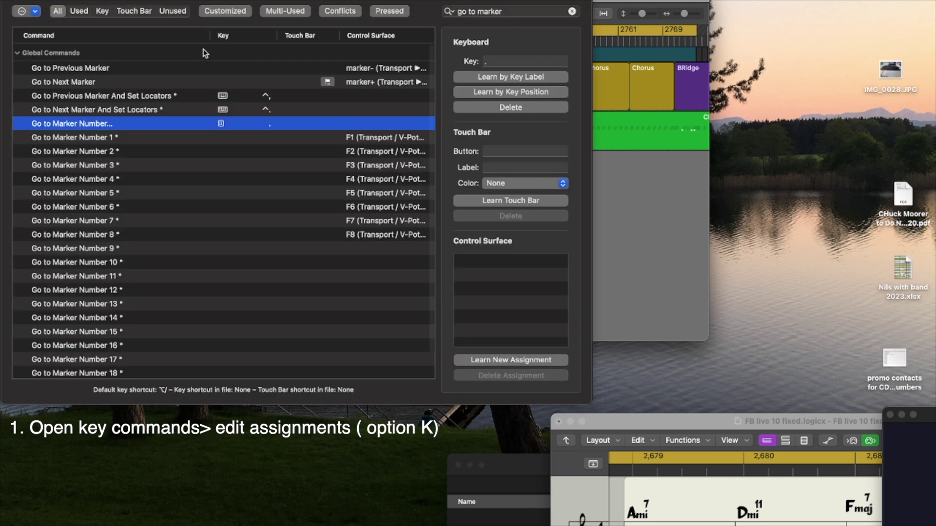
- Learn the period key by key label for the Go to Marker Number command and close the assignments window
click(509, 10)
drag(509, 10, 426, 11)
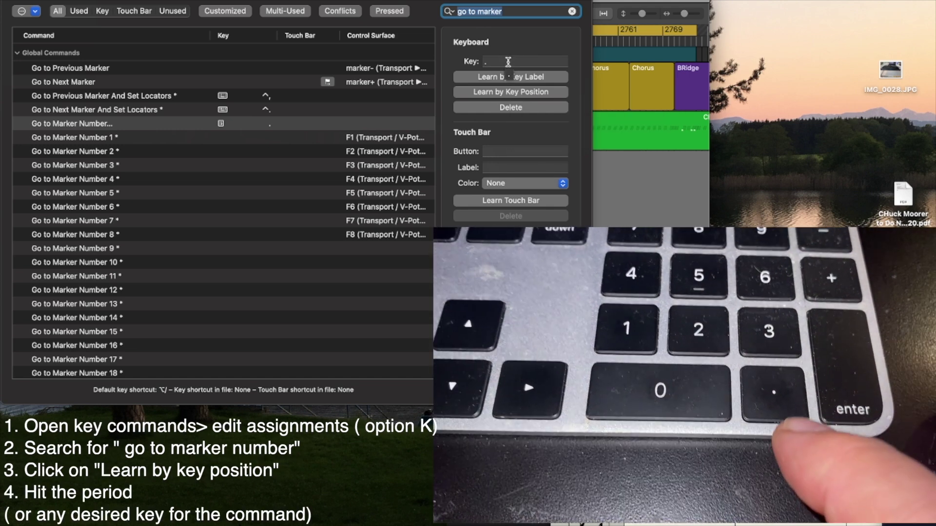
click(510, 77)
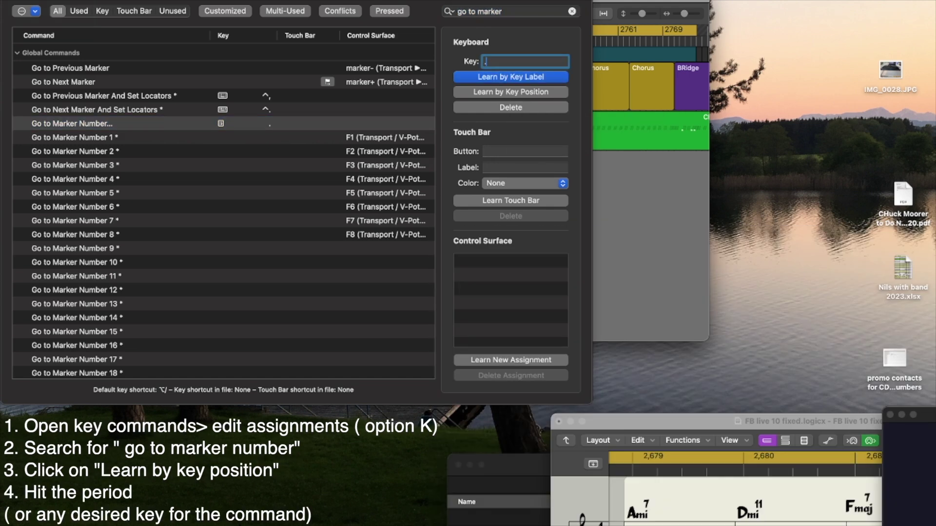
key(super+w)
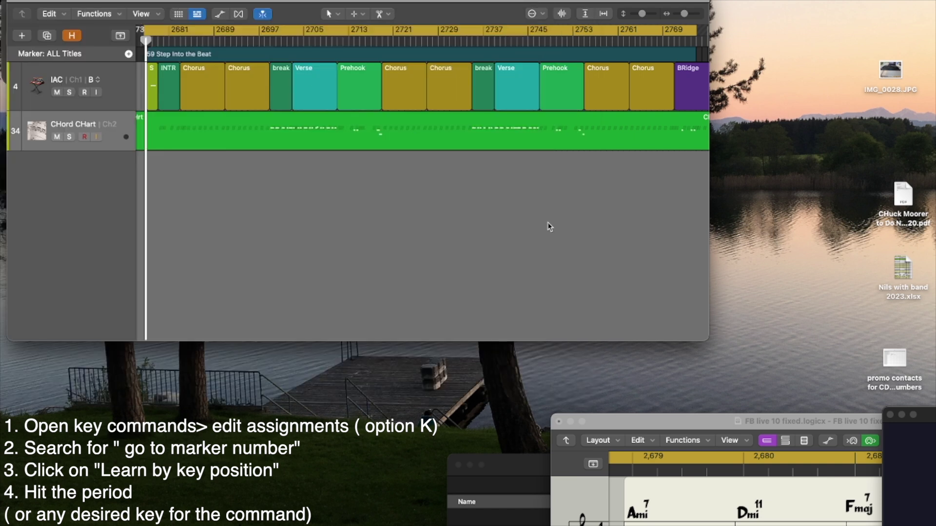
- Use the Go to Marker command to jump to marker number 25
key(period)
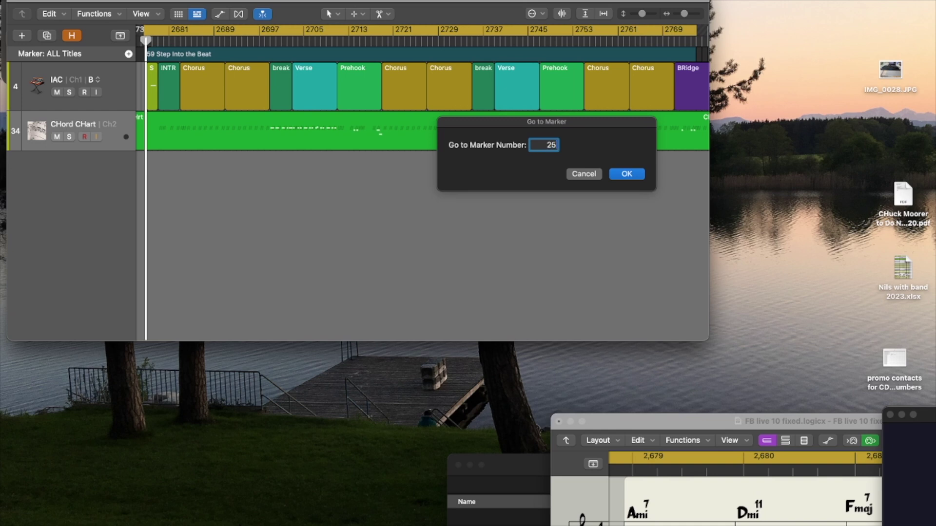
click(626, 175)
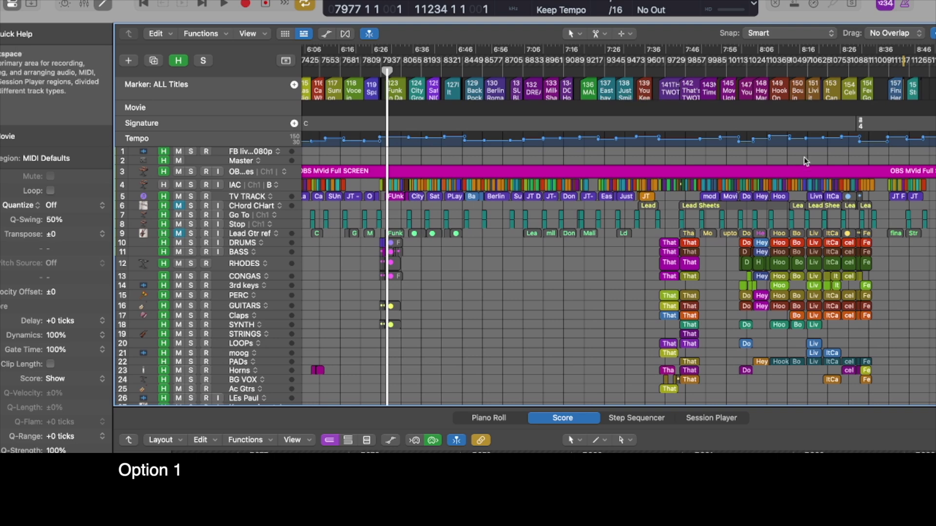
- Place the playhead at bar 10963, just before the 156 Feelin Good marker, and enlarge the timeline horizontally
scroll(729, 174, right, 5)
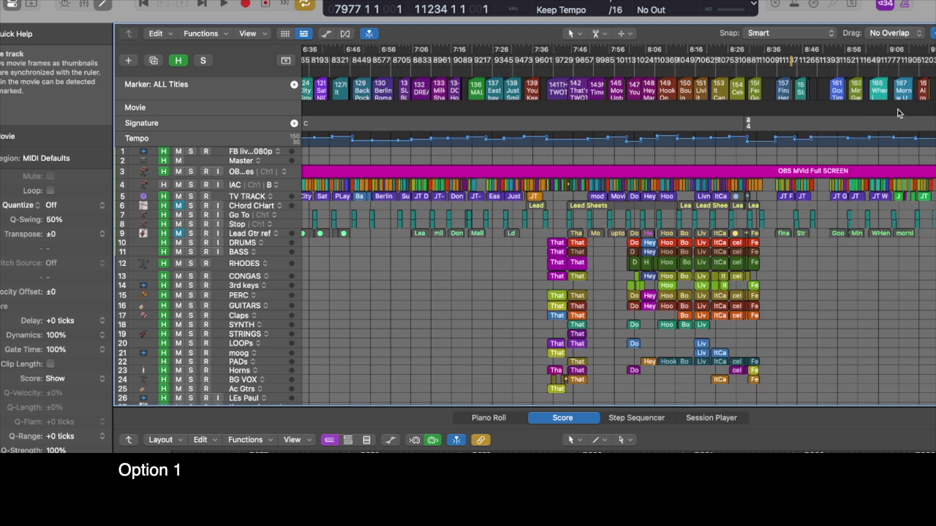
click(748, 73)
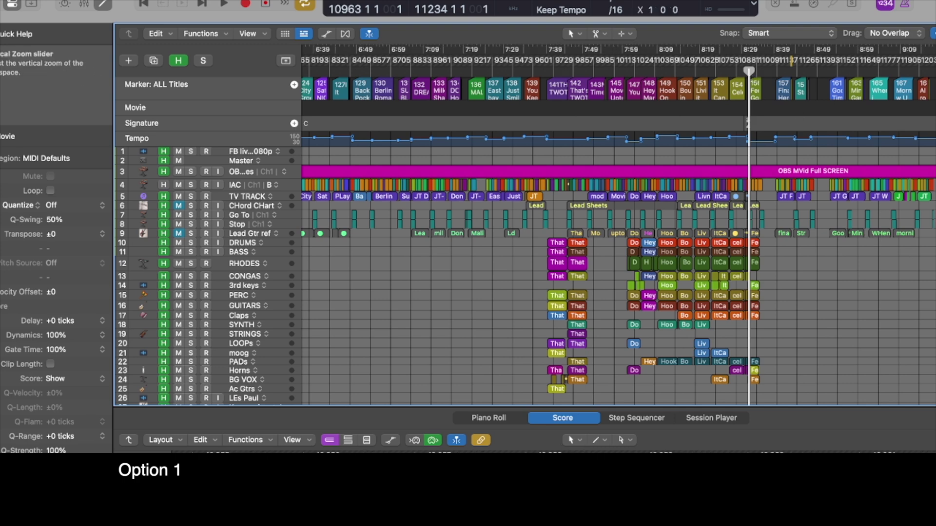
key(super+Right)
key(super+Right)
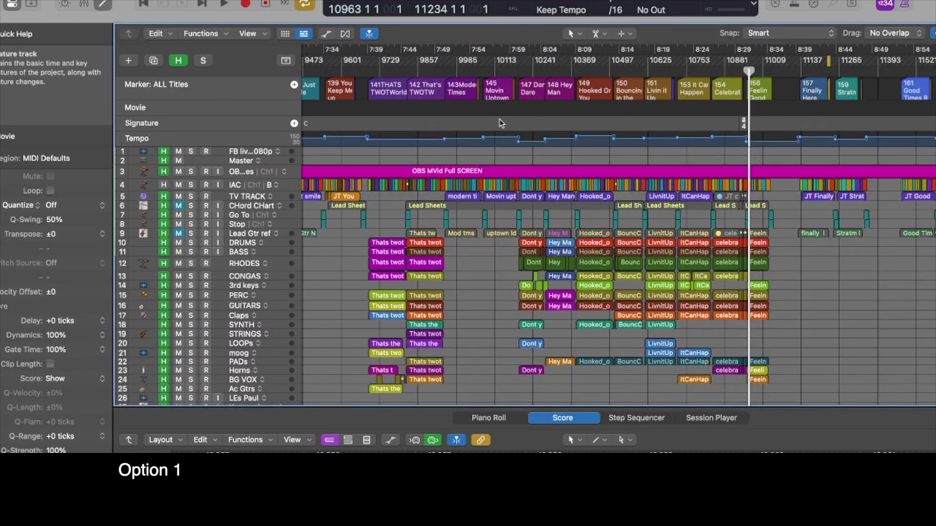
- Select the markers 117 Sunrise on Sunset, 118 Voces in The Dark and 119 Ope Space together
scroll(472, 102, left, 10)
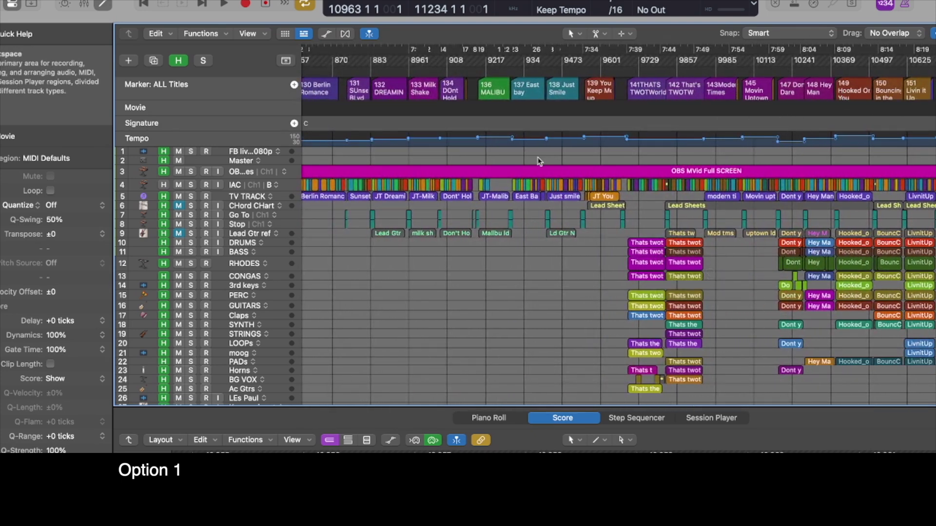
scroll(414, 99, left, 8)
scroll(414, 98, left, 8)
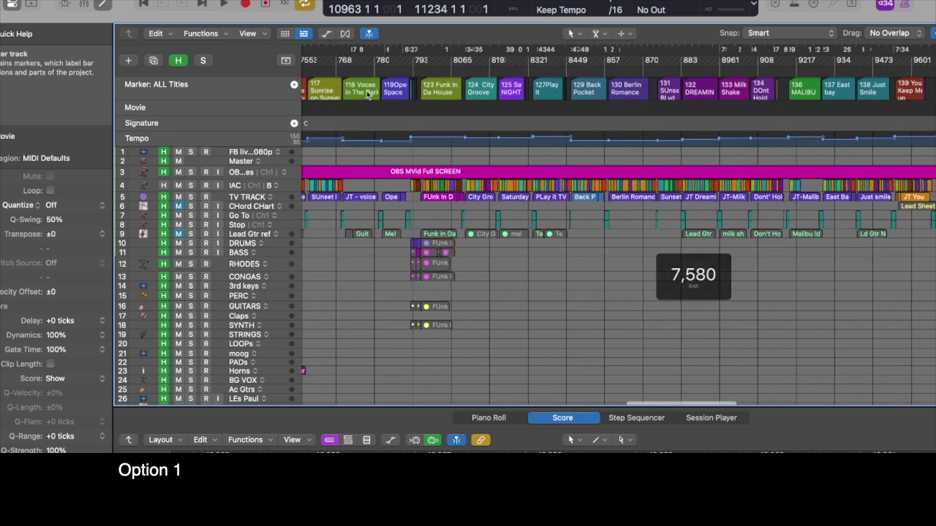
click(318, 91)
shift+click(379, 100)
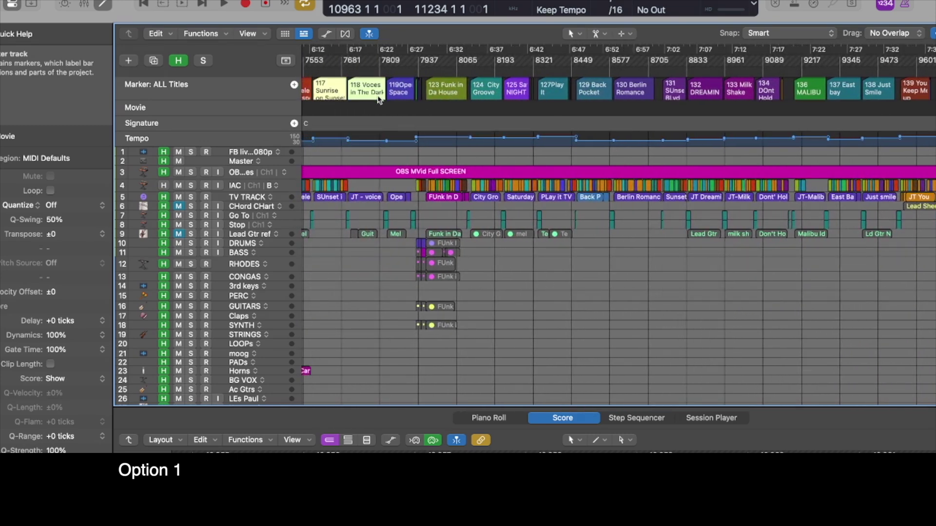
shift+click(397, 88)
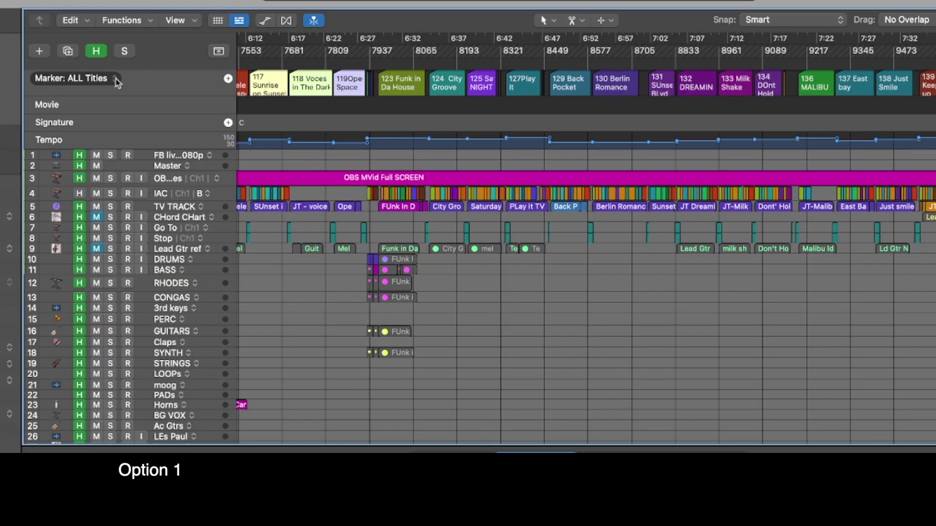
- Duplicate the ALL Titles marker set and name the copy "temp 6-19"
click(115, 80)
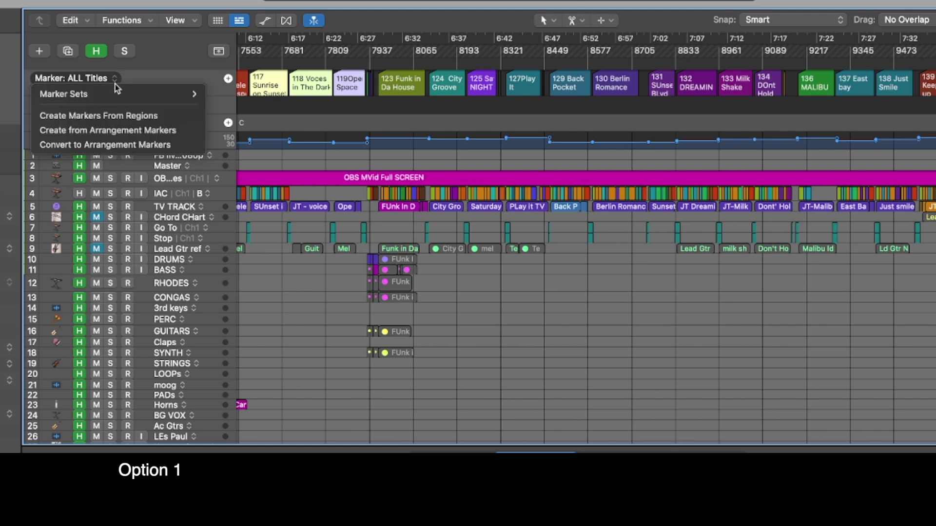
mouse_move(117, 99)
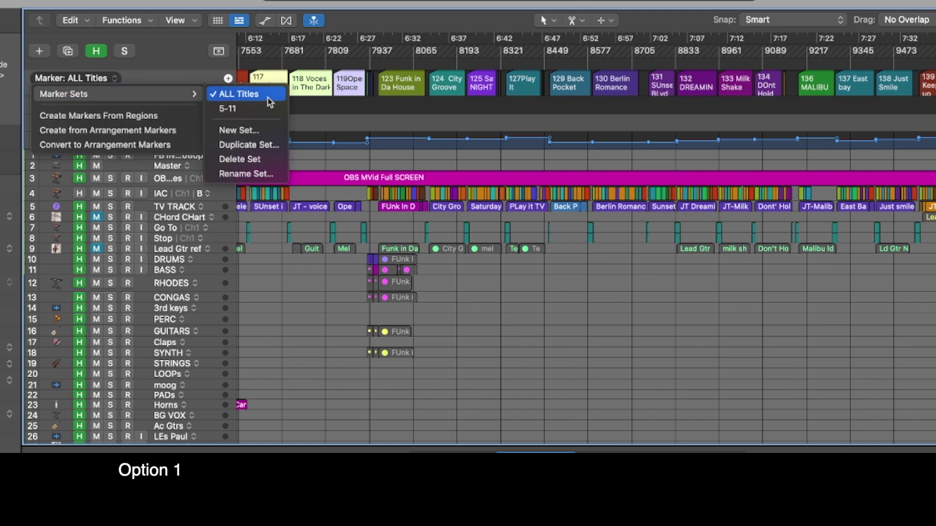
click(260, 145)
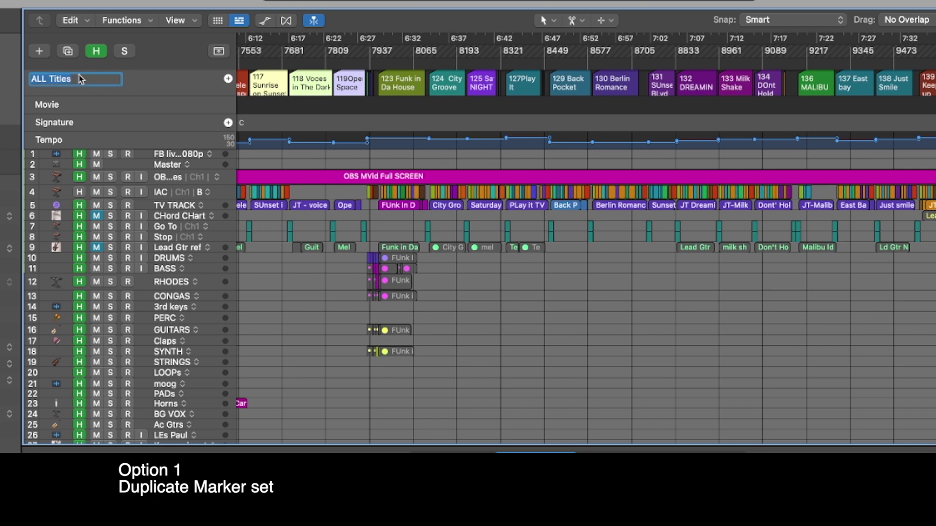
text(temp 6)
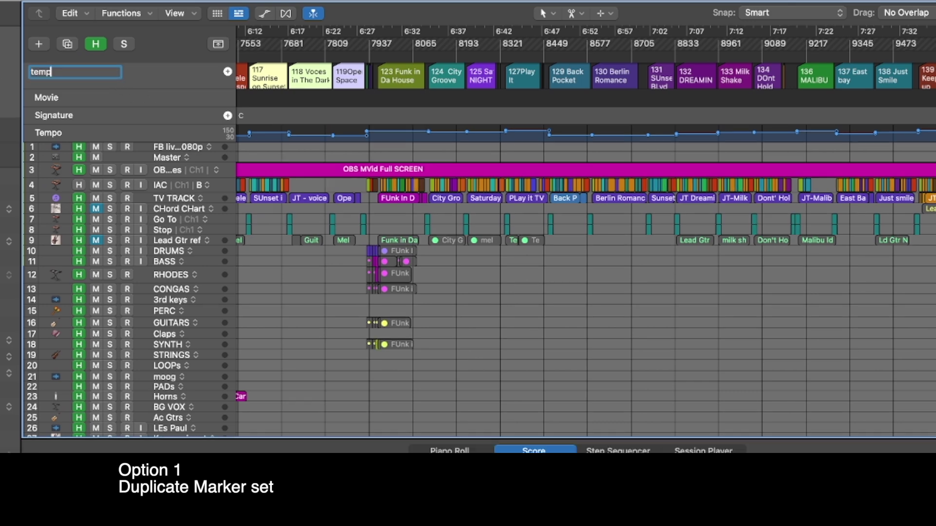
text(-19)
key(Return)
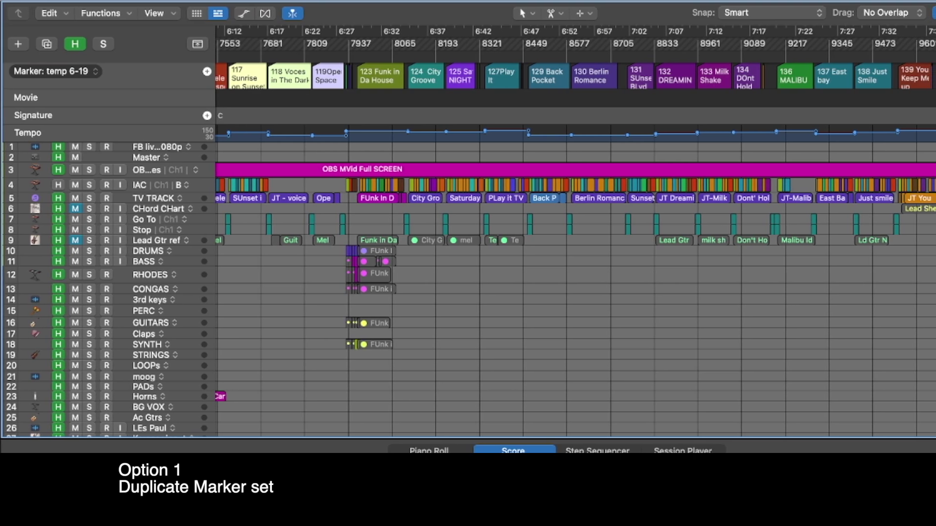
- Delete the Berlin Romance, Back Pocket, DREAMIN and Milk Shake markers from the temp 6-19 set
scroll(500, 86, right, 5)
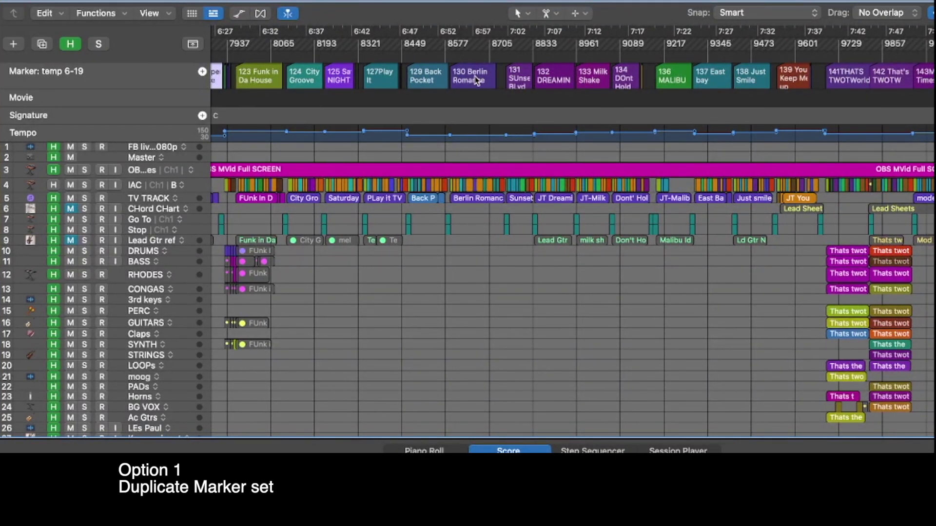
click(475, 80)
shift+click(444, 78)
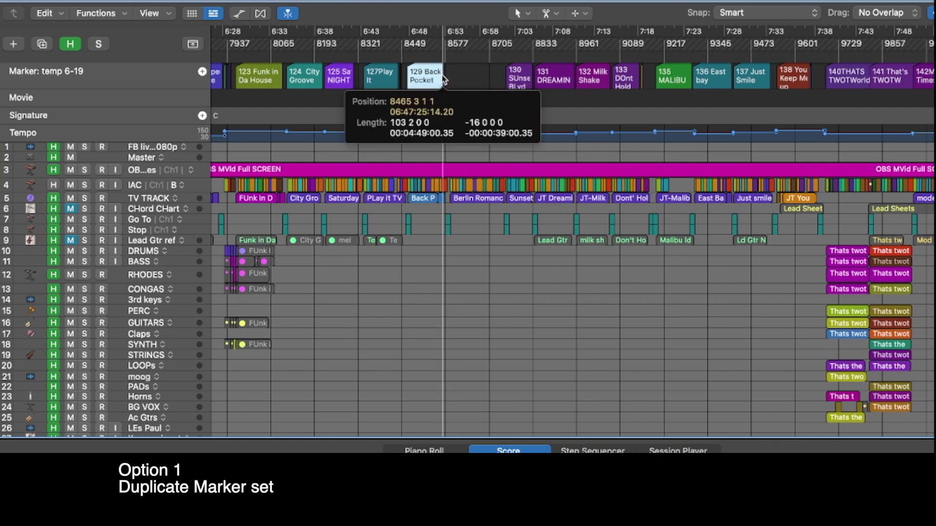
key(Delete)
click(554, 80)
shift+click(592, 78)
key(Delete)
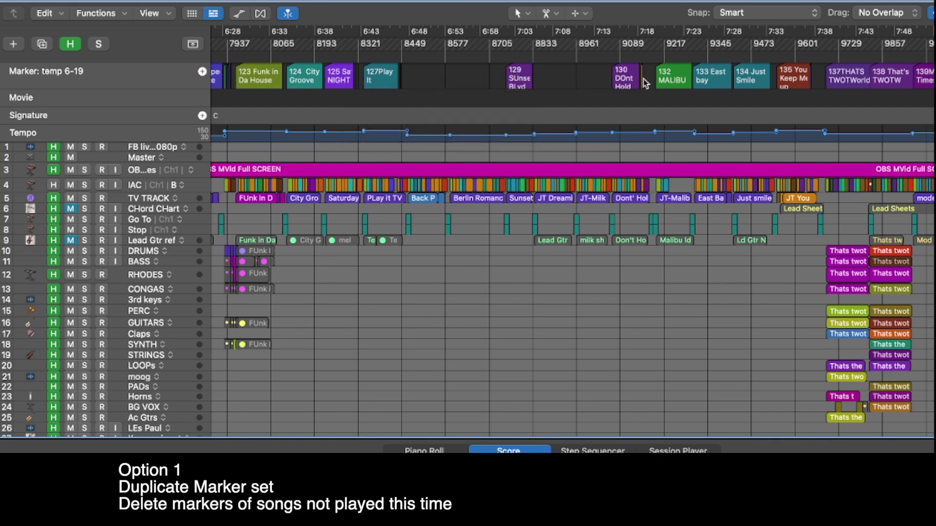
- Delete the MALIBU and Just Smile markers, along with further songs not played this time
click(677, 80)
key(Delete)
click(739, 86)
key(Delete)
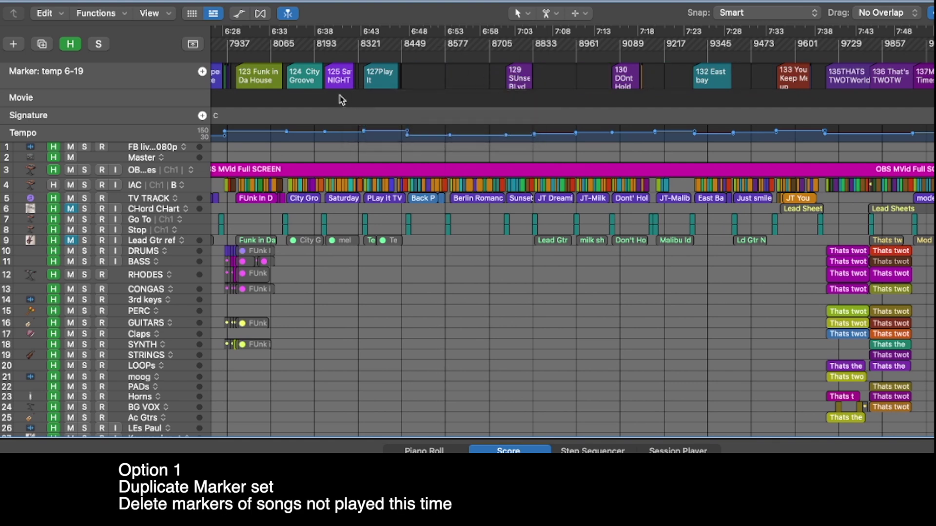
click(305, 81)
key(Delete)
click(883, 82)
key(Delete)
- Delete all markers from 99 Dance With Me through 109 Up CLose
mouse_move(272, 83)
mouse_down()
mouse_move(682, 127)
mouse_move(772, 131)
mouse_move(876, 117)
mouse_move(846, 98)
mouse_move(741, 111)
mouse_move(530, 78)
mouse_up()
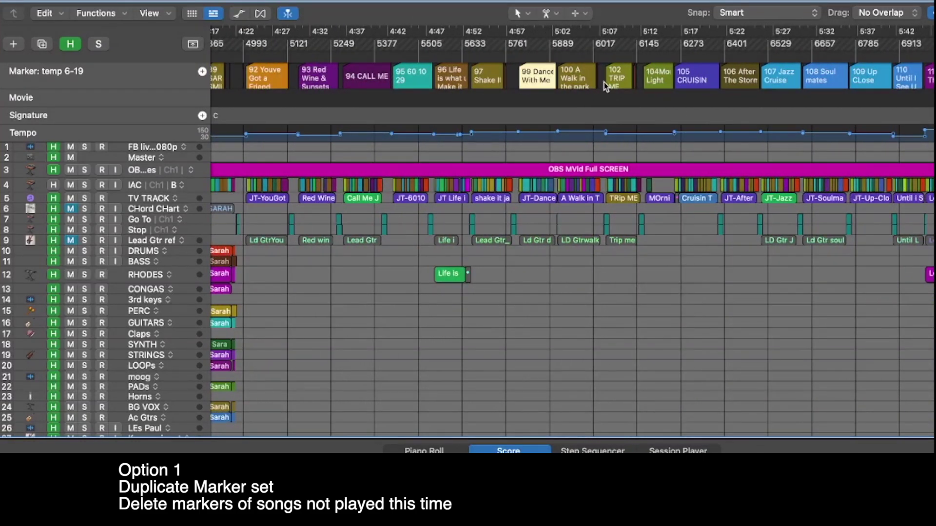
drag(612, 81, 869, 78)
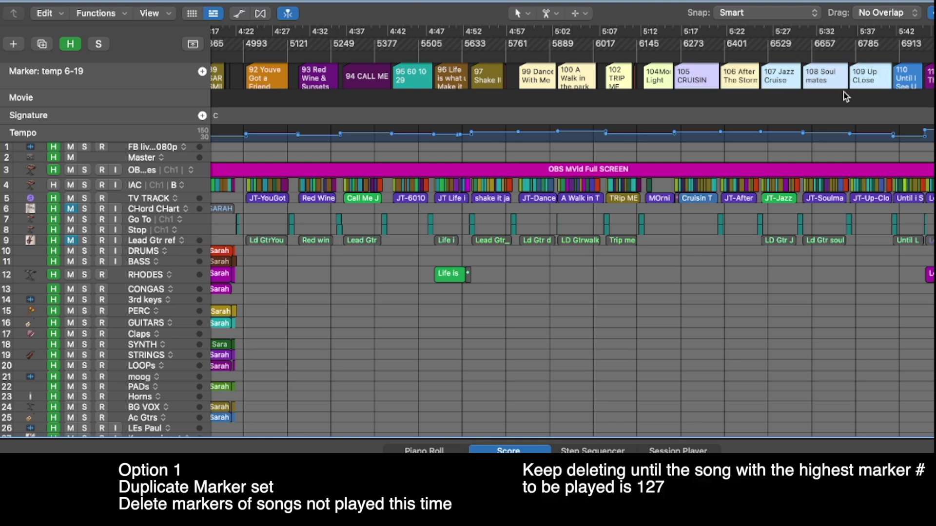
key(Delete)
- Delete the Youve Got a Friend, Red Wine & Sunsets, CALL ME, R2P and Waiting on Hold markers from the temp 6-19 set
mouse_move(274, 83)
mouse_down()
mouse_move(389, 83)
mouse_move(379, 84)
mouse_up()
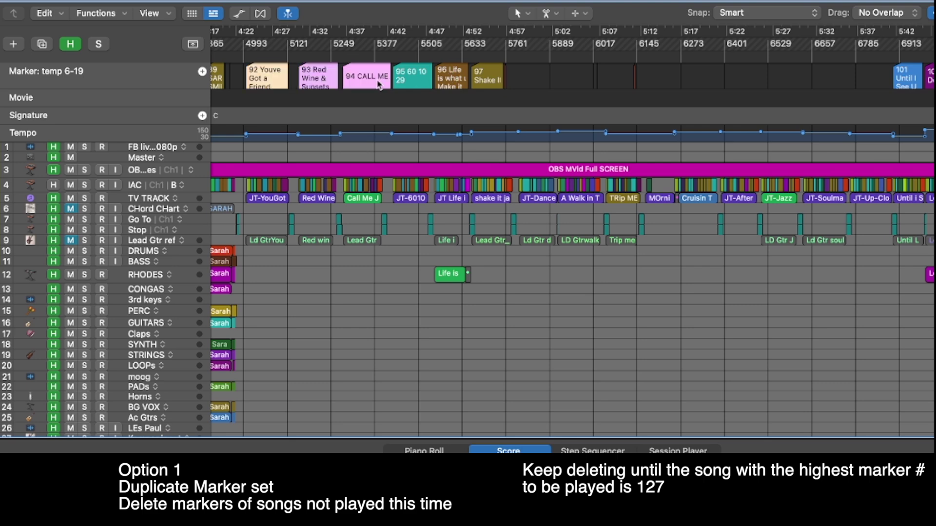
scroll(373, 86, left, 10)
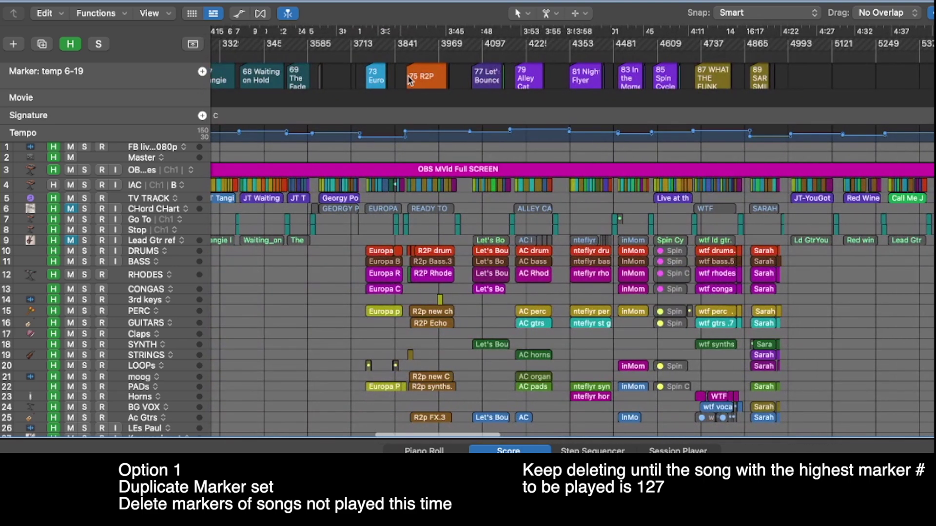
key(Delete)
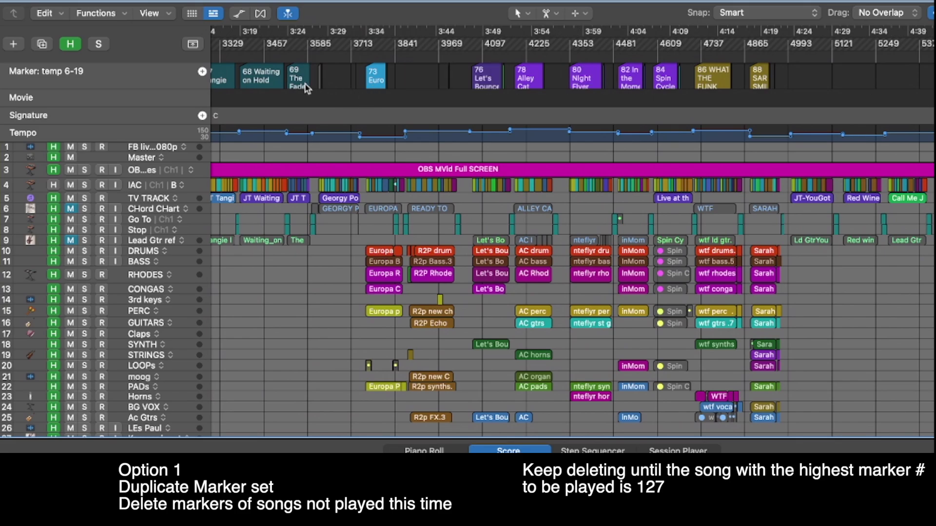
click(268, 81)
- Delete the Dont You Dare, Hey Man, Hooked On You, Bouncing in the, Livin It Up and It Can Happen markers
scroll(685, 126, right, 20)
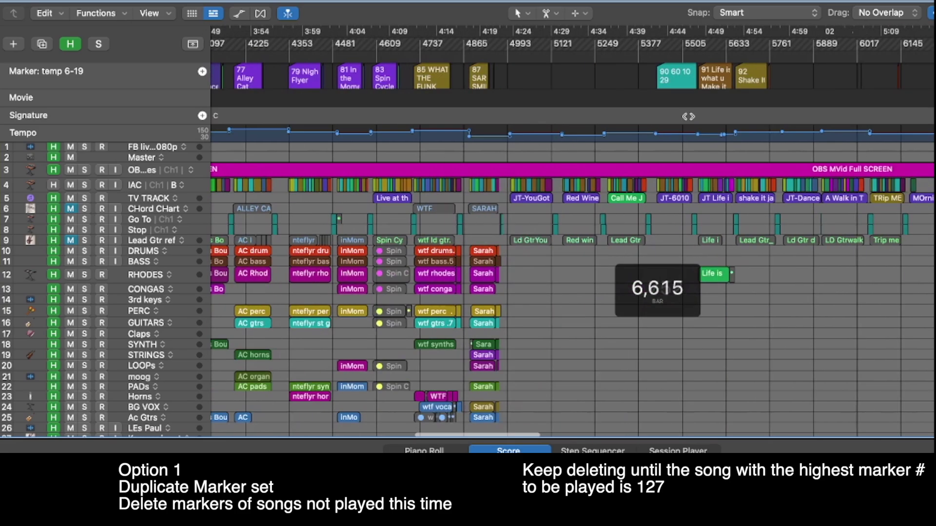
scroll(688, 116, right, 2)
scroll(688, 117, left, 10)
scroll(761, 80, right, 3)
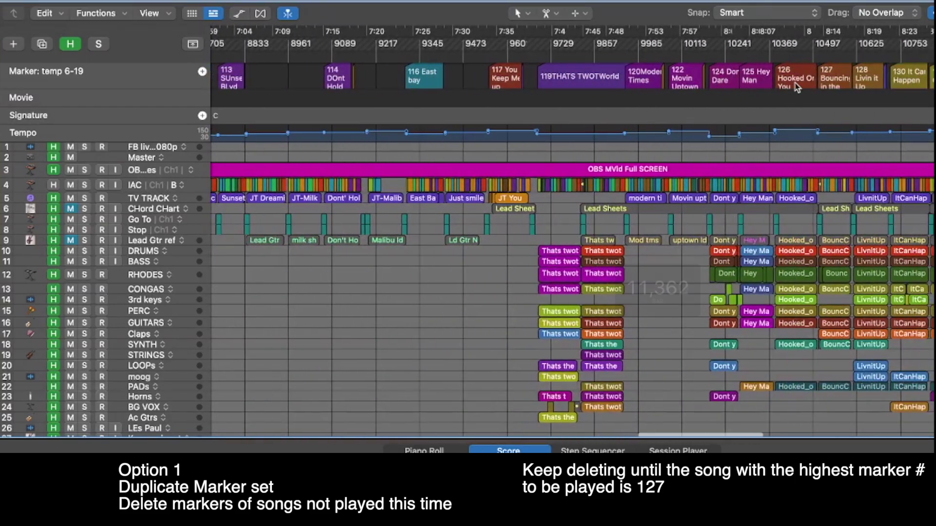
click(799, 82)
key(Delete)
click(917, 80)
key(Delete)
click(727, 71)
key(Delete)
click(761, 78)
key(Delete)
- Check the marker numbers around Feelin Good and inspect the Go To region's event after the Just Smile song
scroll(789, 163, right, 10)
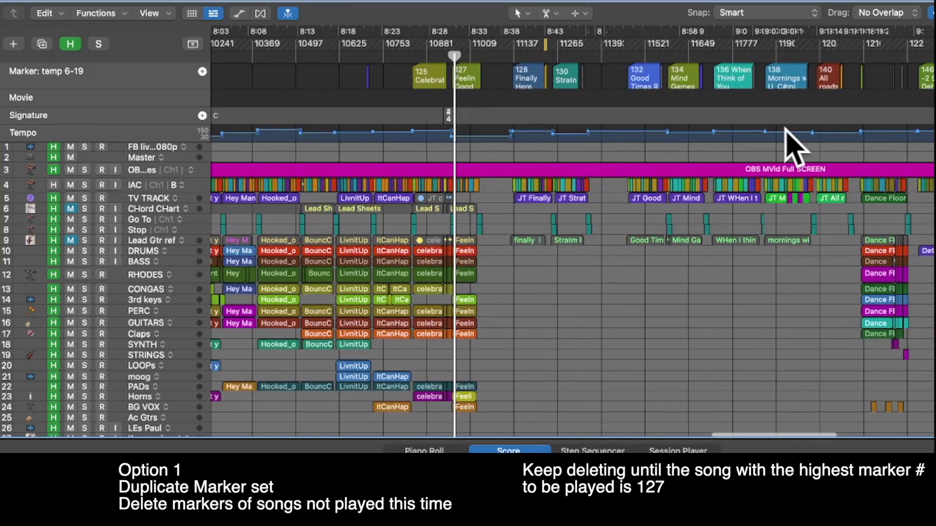
scroll(748, 120, left, 7)
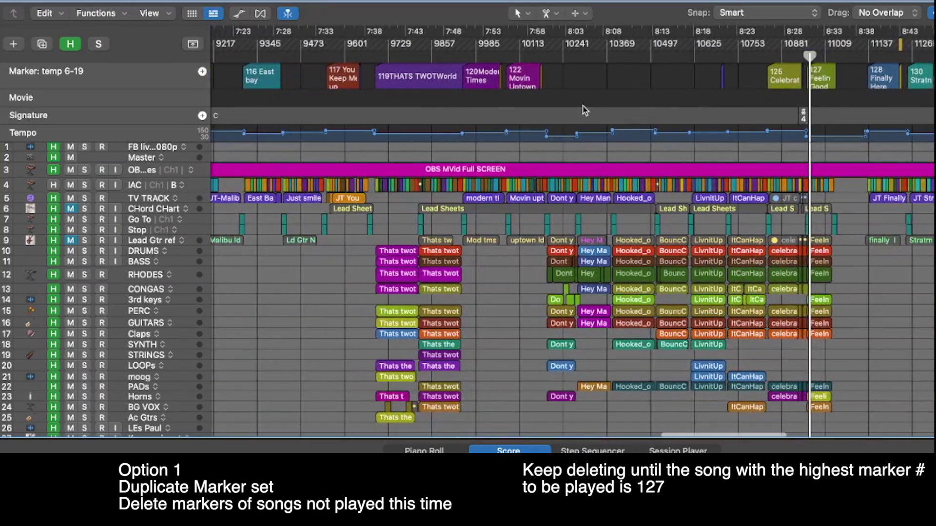
scroll(240, 146, right, 8)
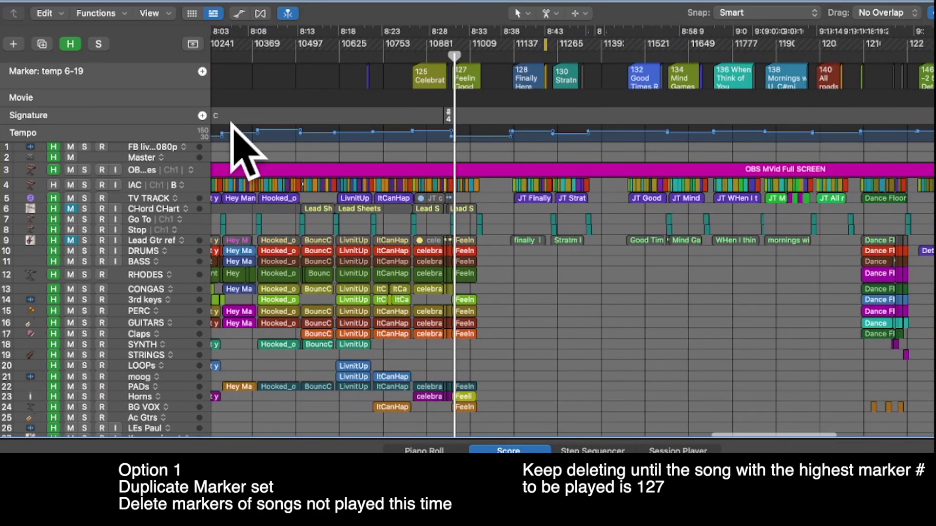
scroll(428, 117, left, 8)
scroll(428, 117, left, 1)
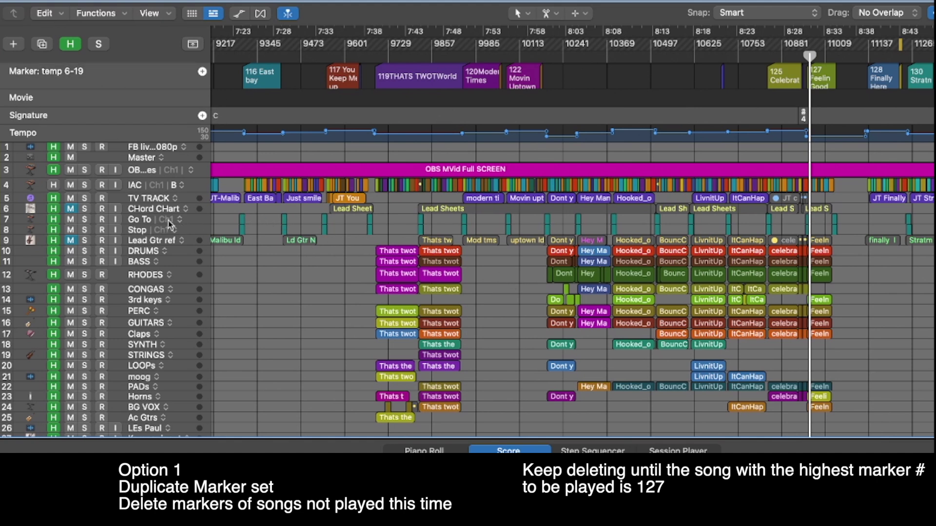
click(283, 220)
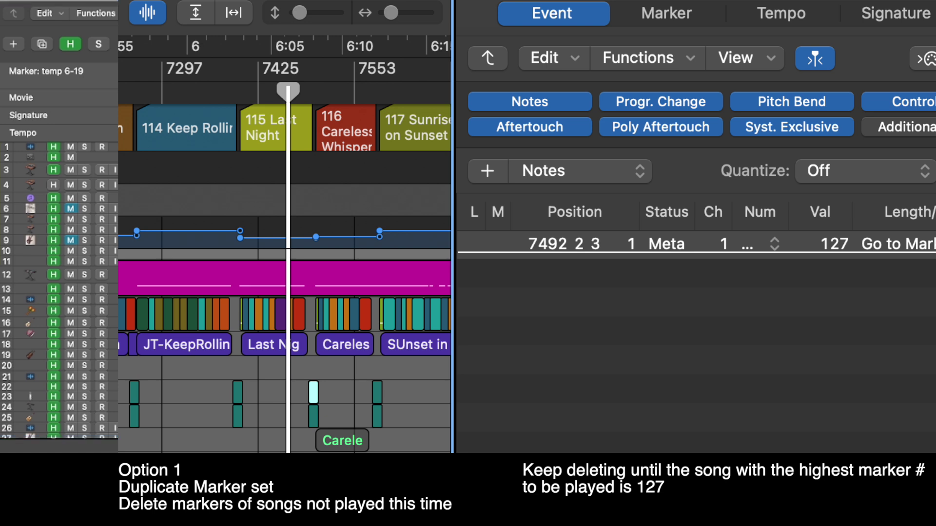
- Delete the temp 6-19 marker set and switch to the ALL Titles marker set
click(90, 73)
mouse_move(156, 87)
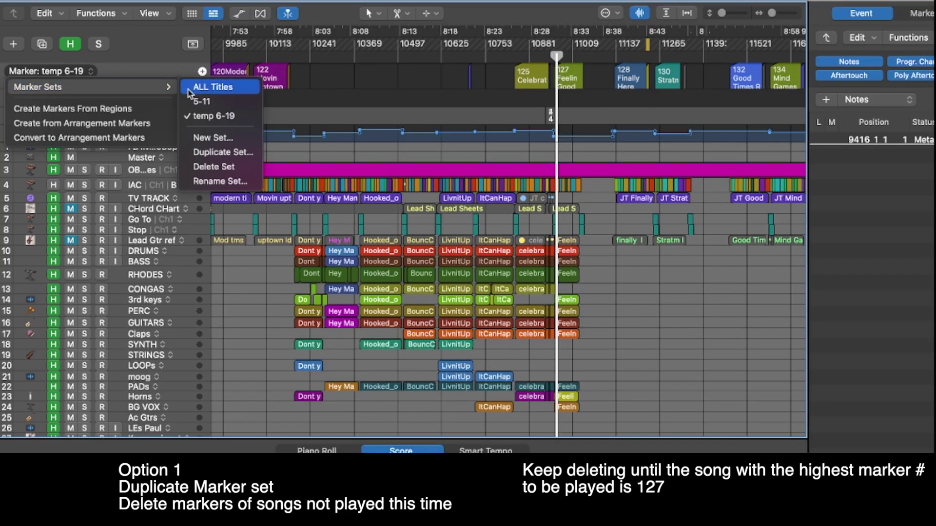
click(233, 168)
click(66, 72)
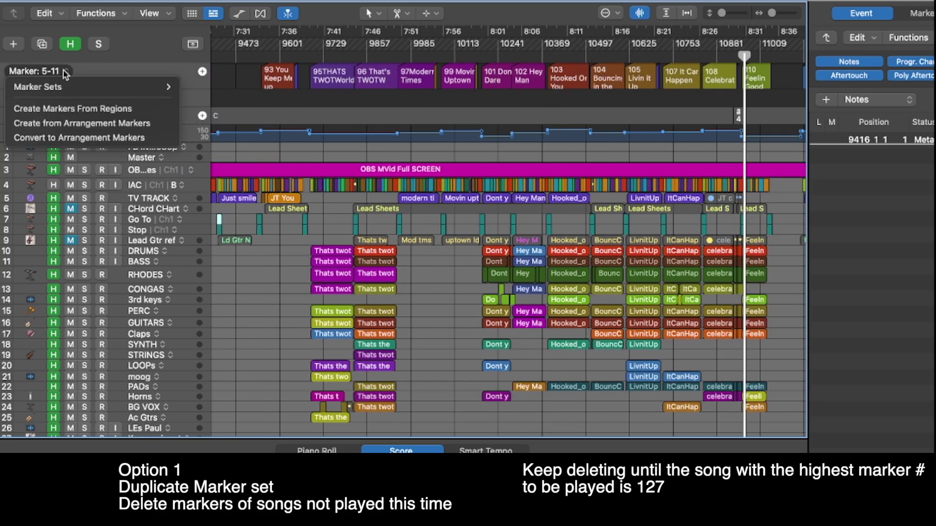
mouse_move(161, 87)
click(205, 92)
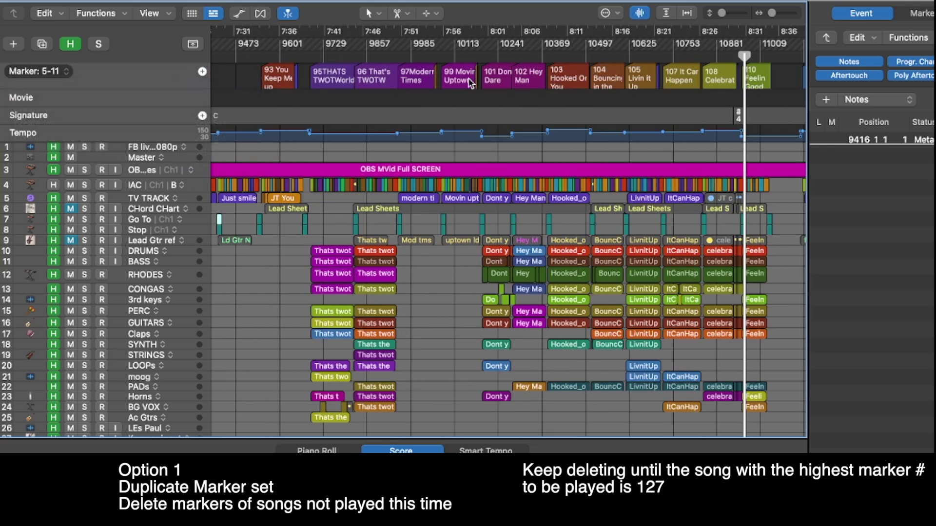
- Duplicate the ALL Titles marker set
scroll(484, 78, right, 10)
scroll(484, 81, right, 5)
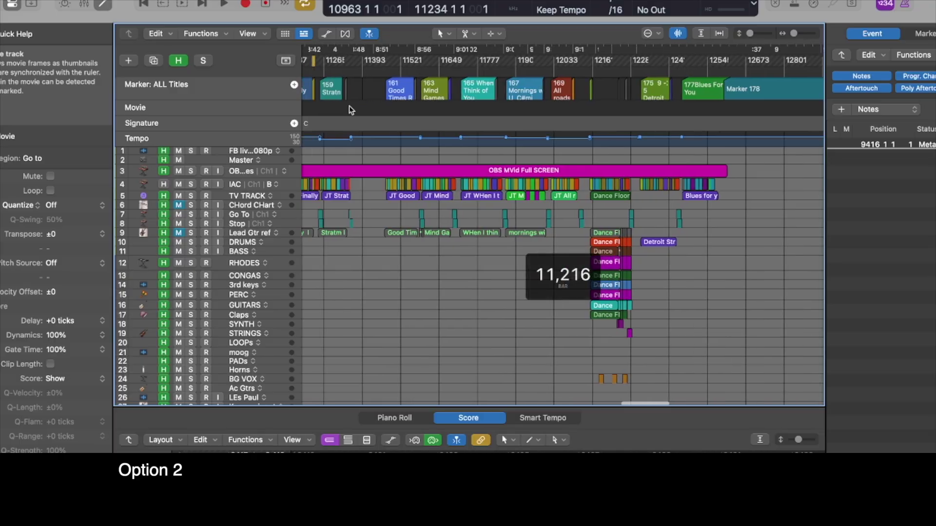
scroll(560, 274, left, 5)
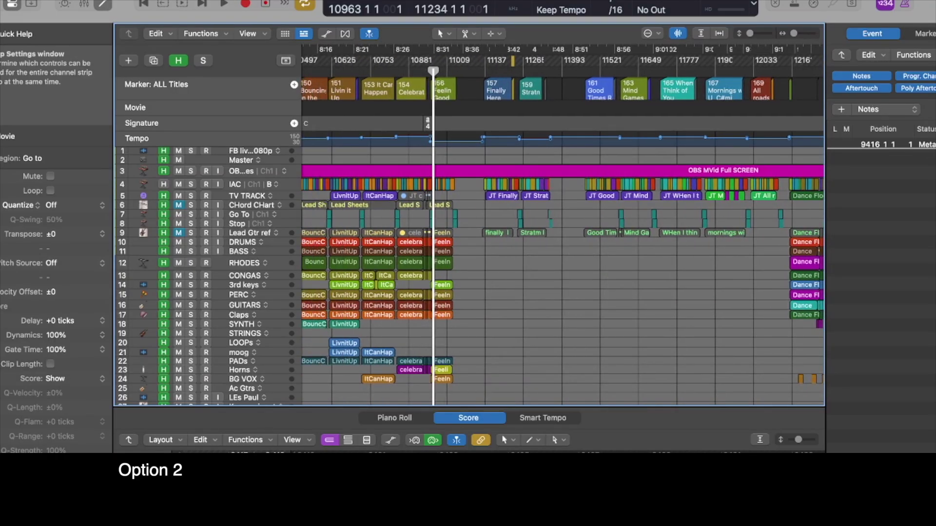
key(d)
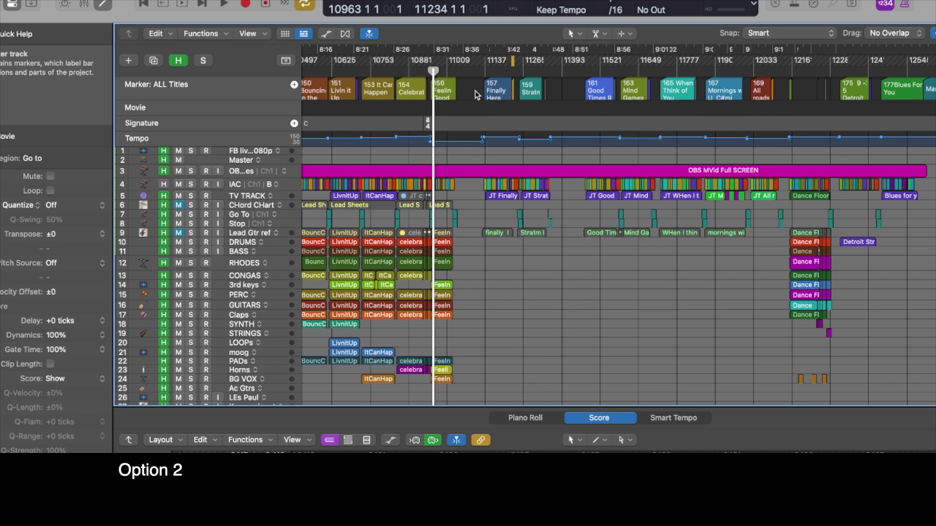
click(196, 87)
mouse_move(195, 98)
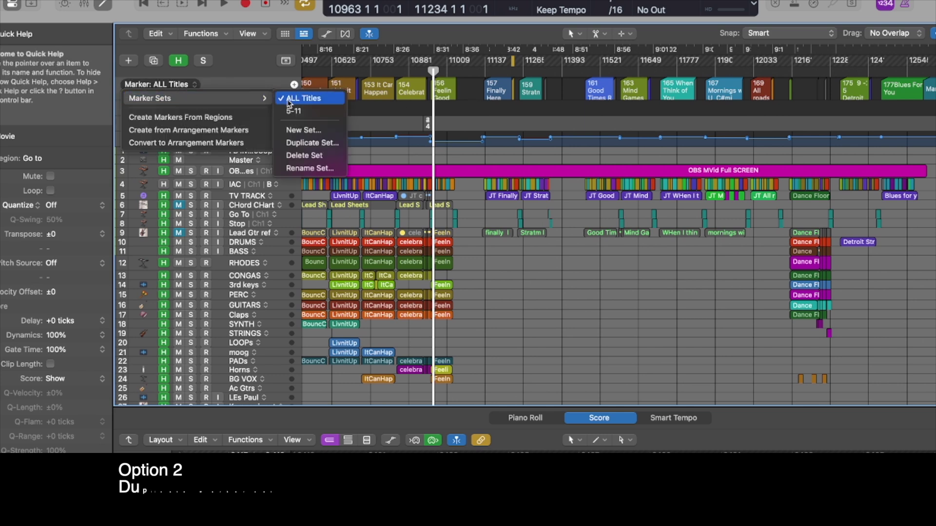
click(312, 143)
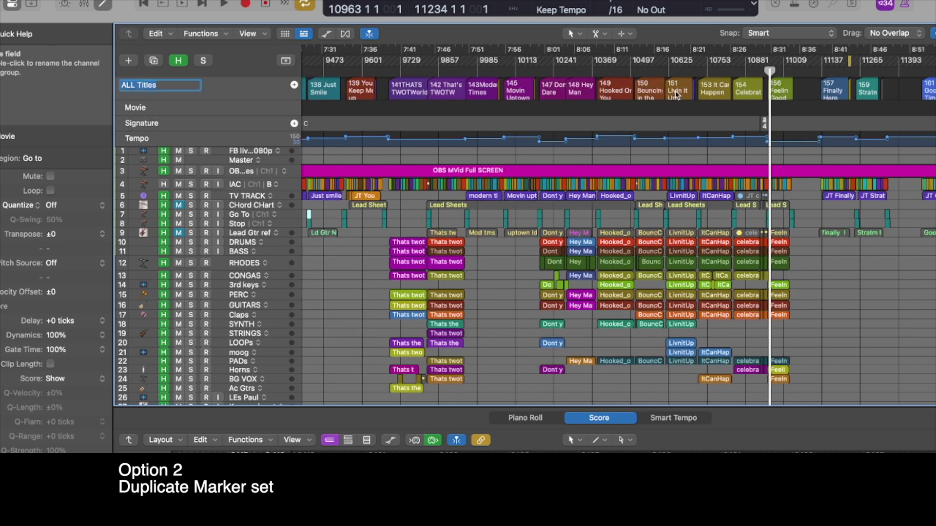
scroll(663, 92, down, 5)
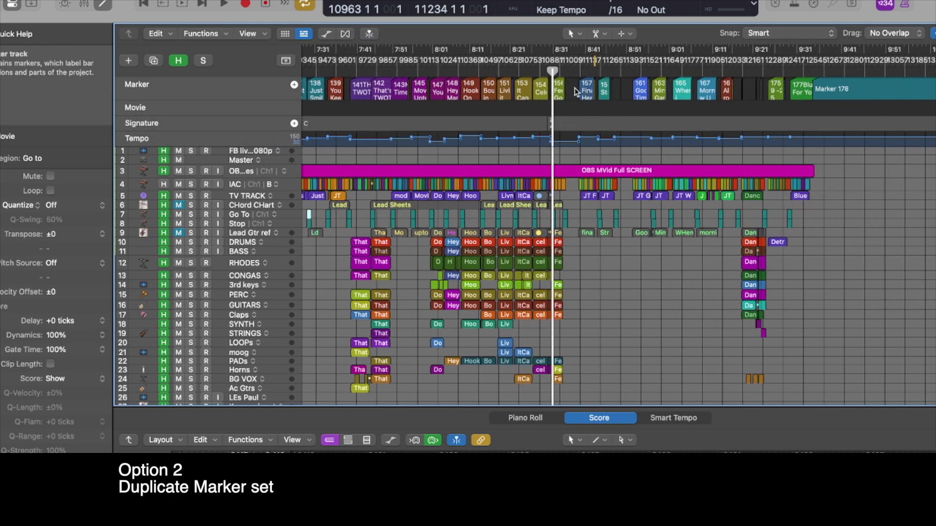
- Delete every marker from 1 Fan Club through 127 Play It in the duplicated set using the marker list
scroll(687, 272, left, 15)
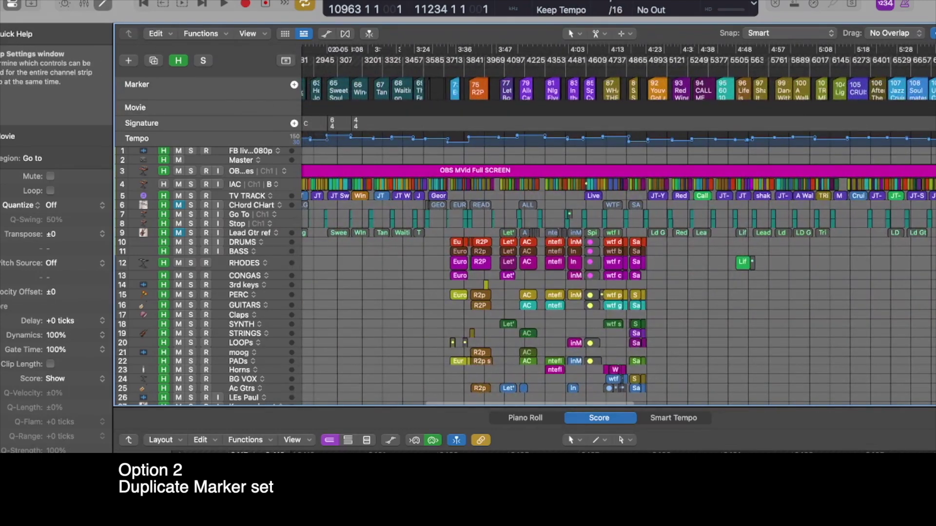
key(d)
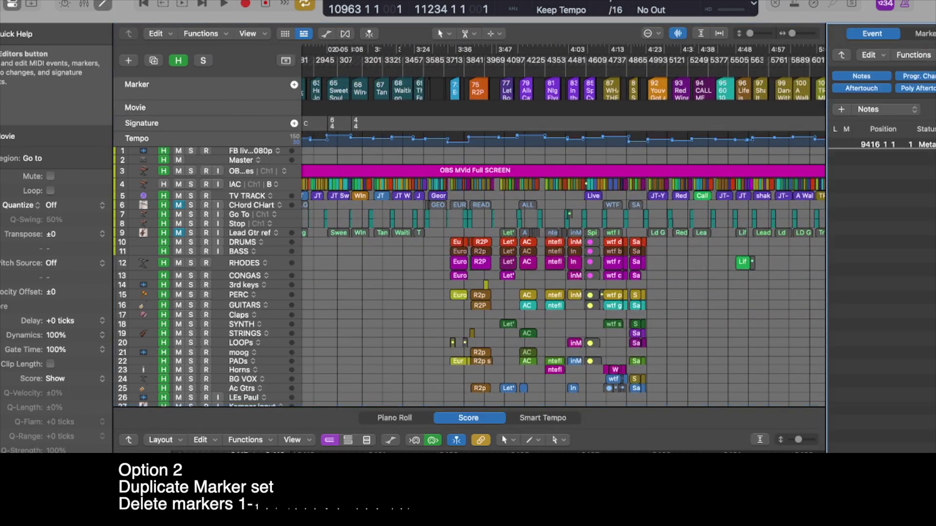
click(924, 34)
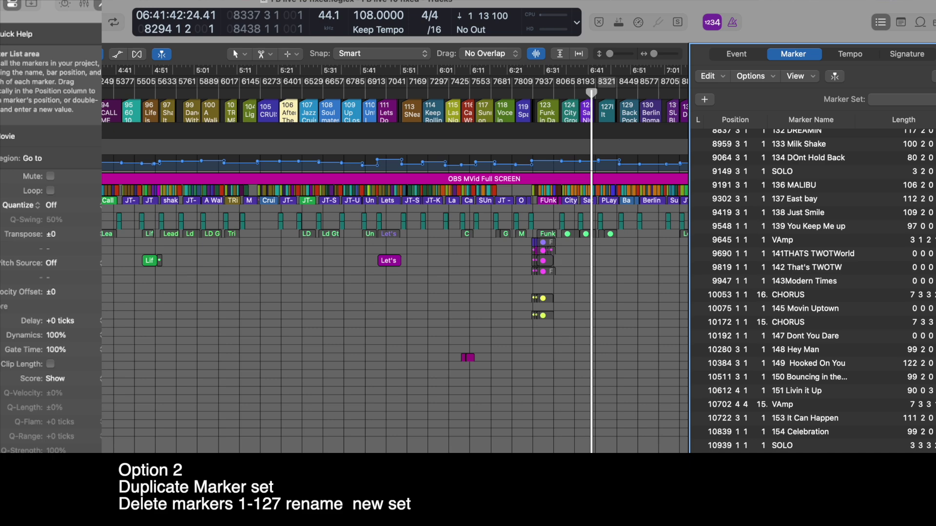
scroll(844, 316, down, 5)
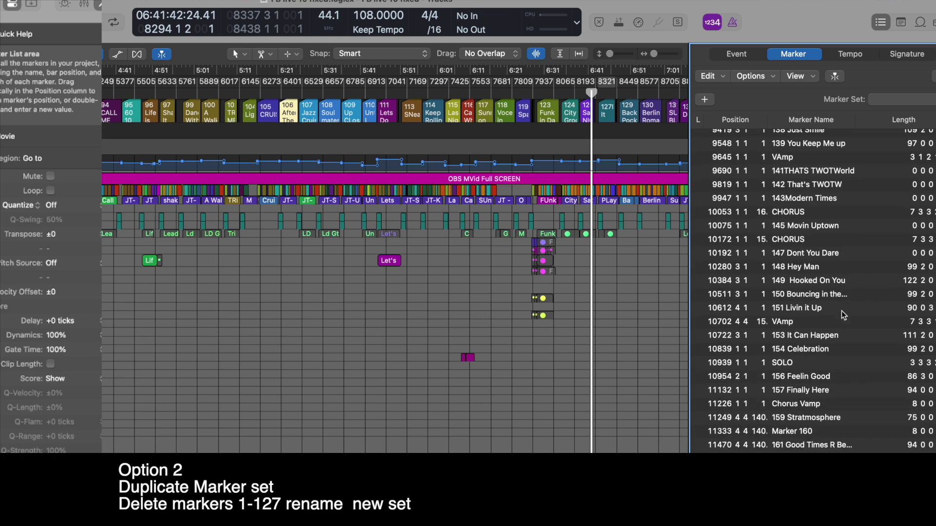
scroll(795, 361, up, 15)
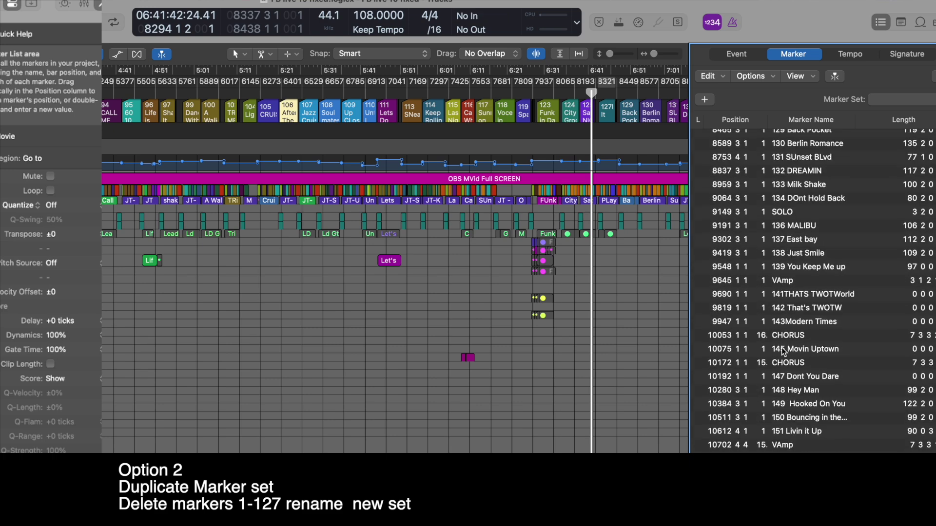
scroll(785, 346, up, 2)
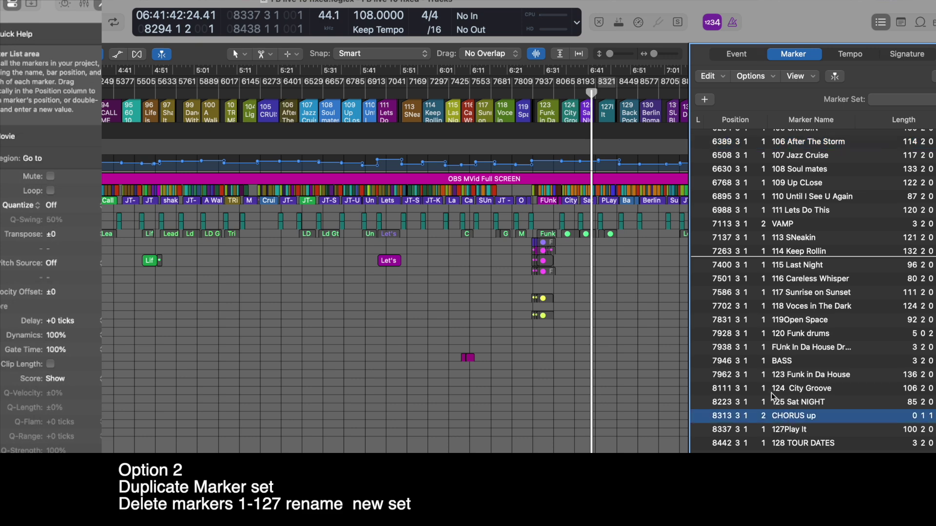
scroll(780, 405, up, 20)
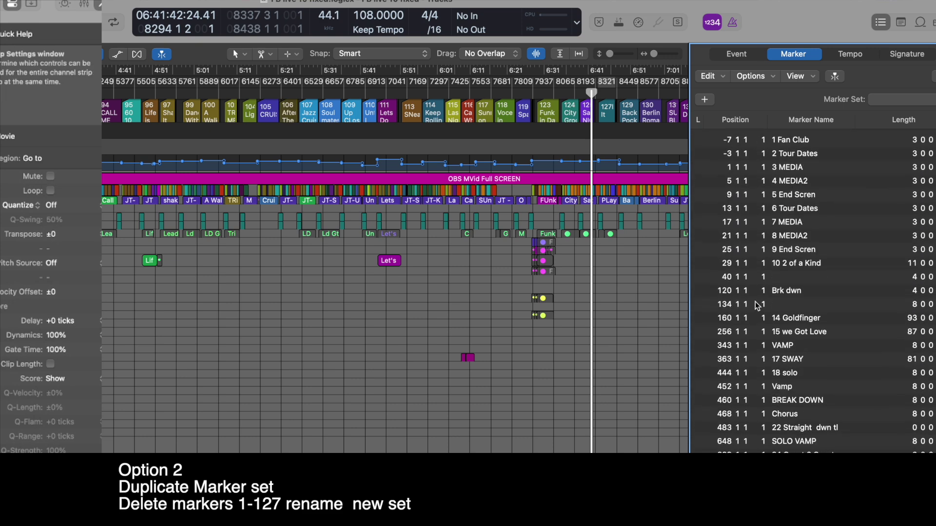
shift+click(789, 139)
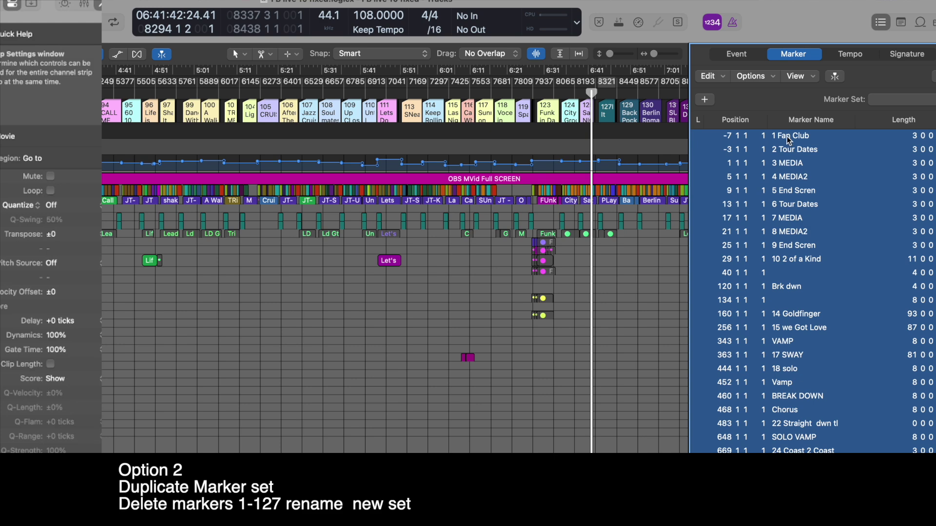
key(Delete)
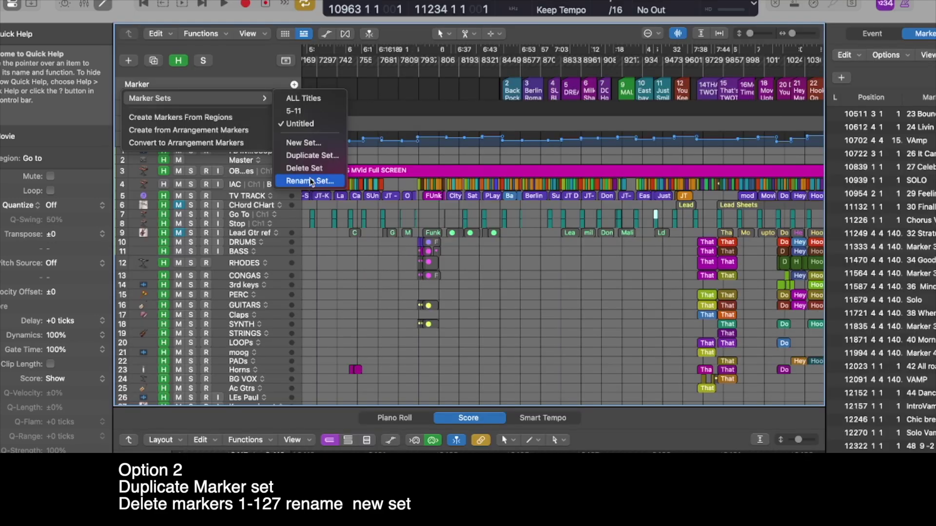
- Rename the duplicated marker set as "128- end"
click(318, 121)
scroll(153, 85, left, 2)
text(128- end)
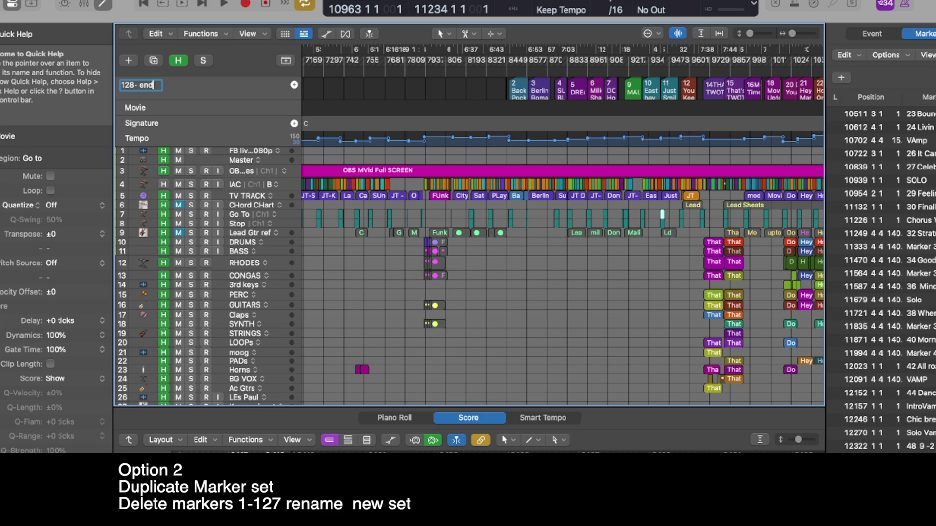
key(Return)
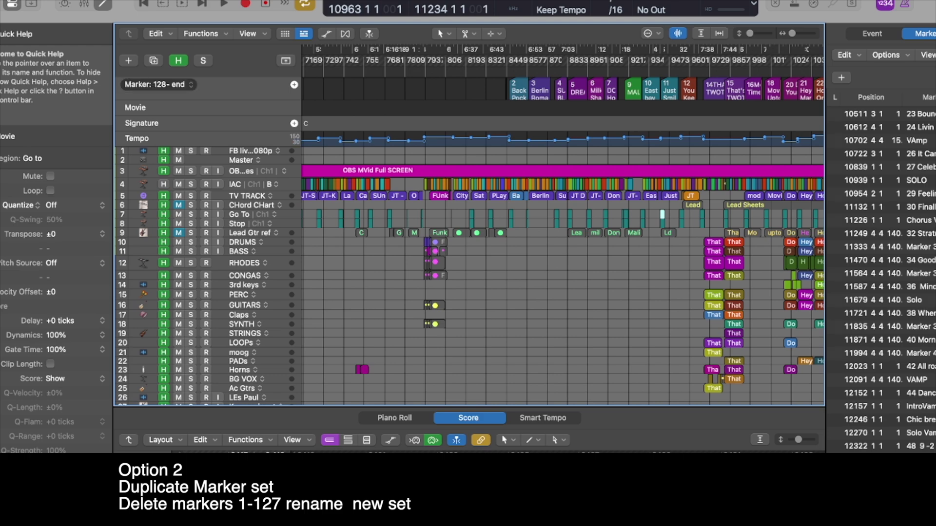
- Switch back to the ALL Titles marker set and place the playhead near the end of the 114 Keep Rollin marker
scroll(507, 90, right, 10)
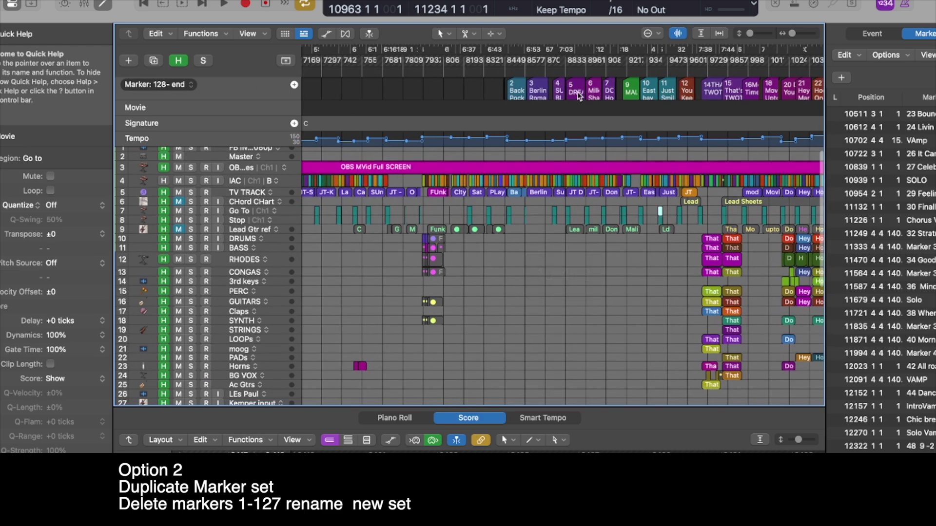
scroll(507, 91, left, 10)
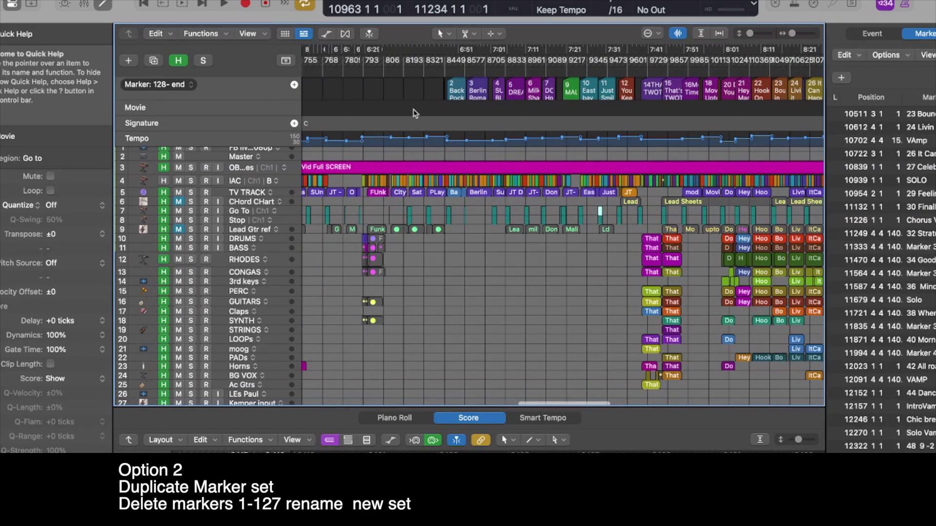
scroll(524, 153, left, 5)
click(191, 84)
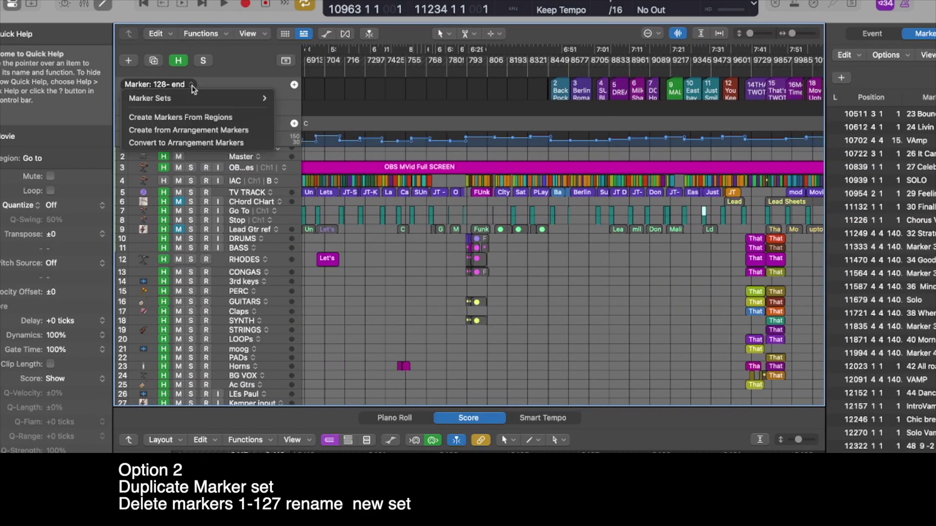
mouse_move(258, 98)
click(305, 99)
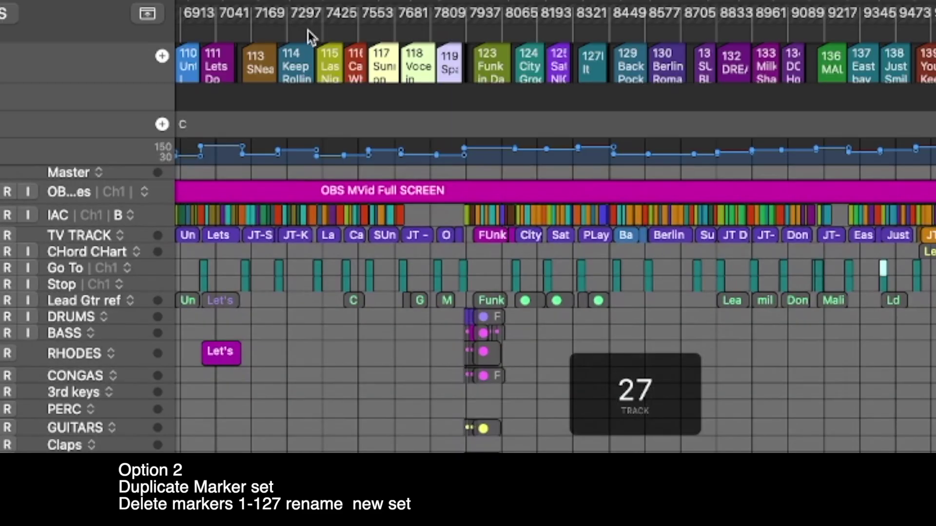
click(308, 31)
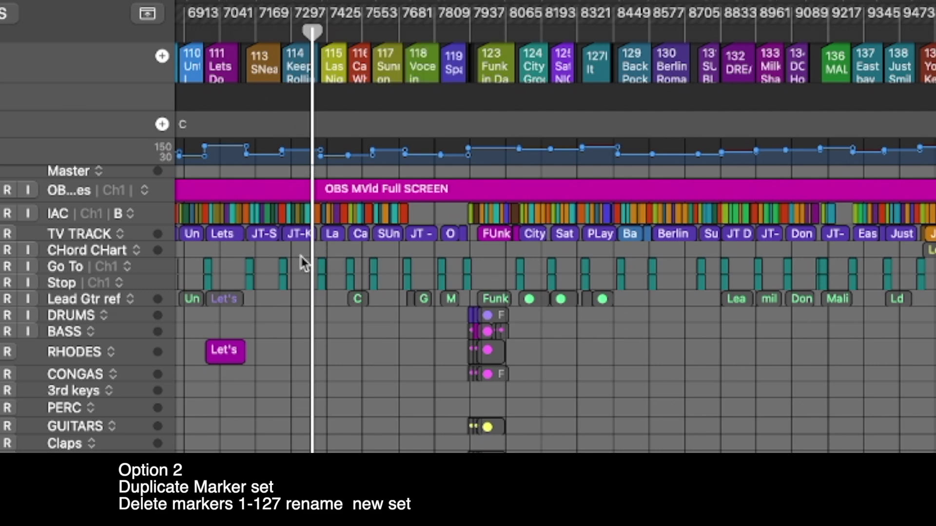
- Try to set a marker number above 127 in the Go To event following the 114 Keep Rollin song
click(322, 267)
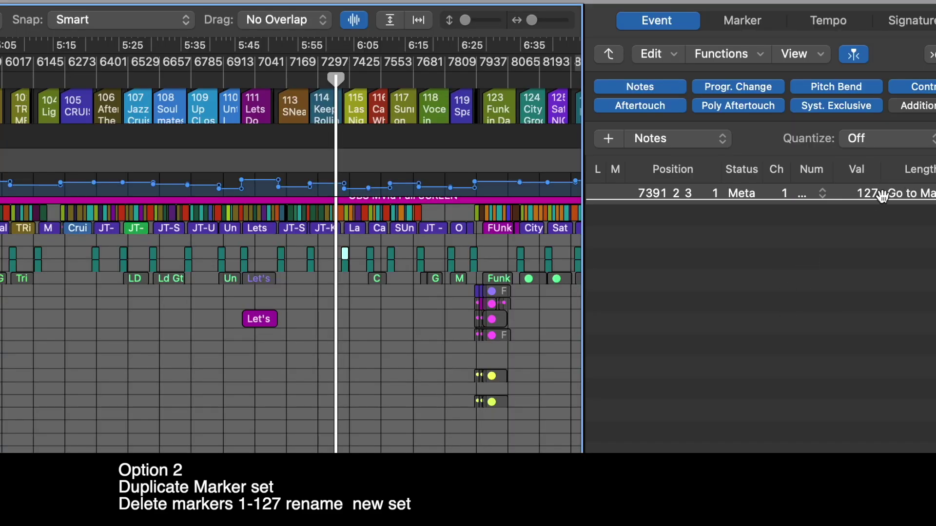
double_click(865, 194)
text(13)
key(Return)
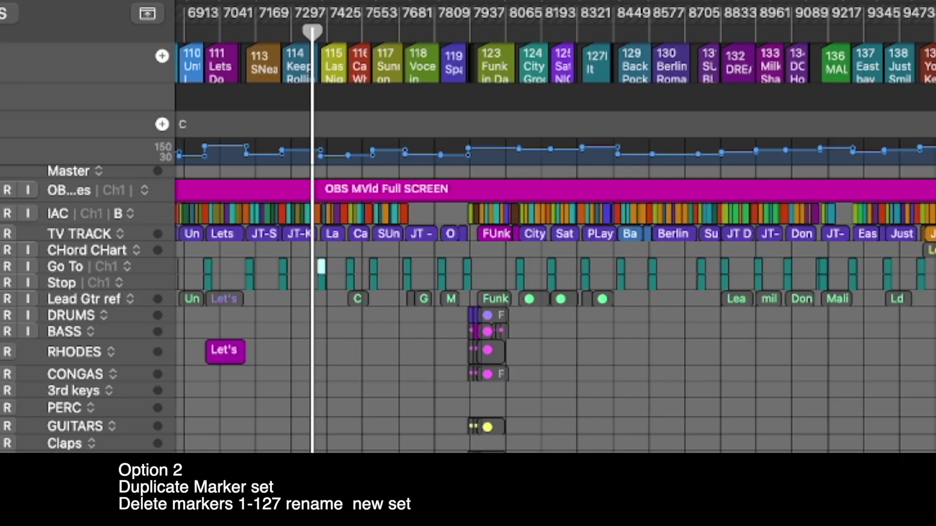
- Switch to the 128- end marker set and set the Go To Marker event after 114 Keep Rollin to 11
click(73, 78)
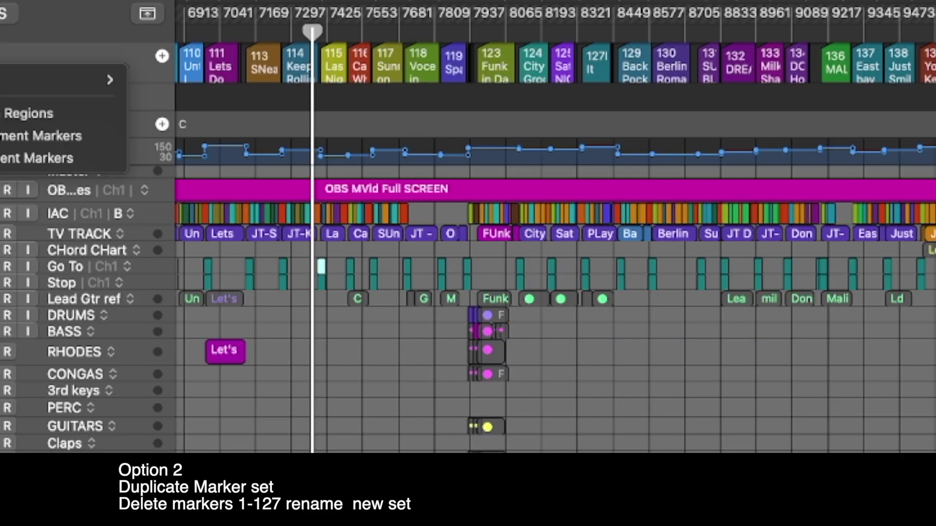
mouse_move(97, 80)
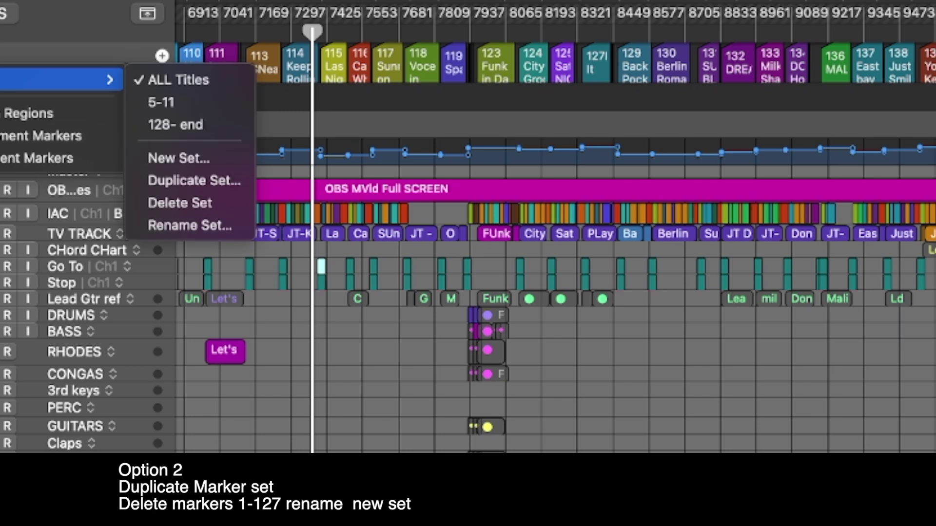
click(190, 124)
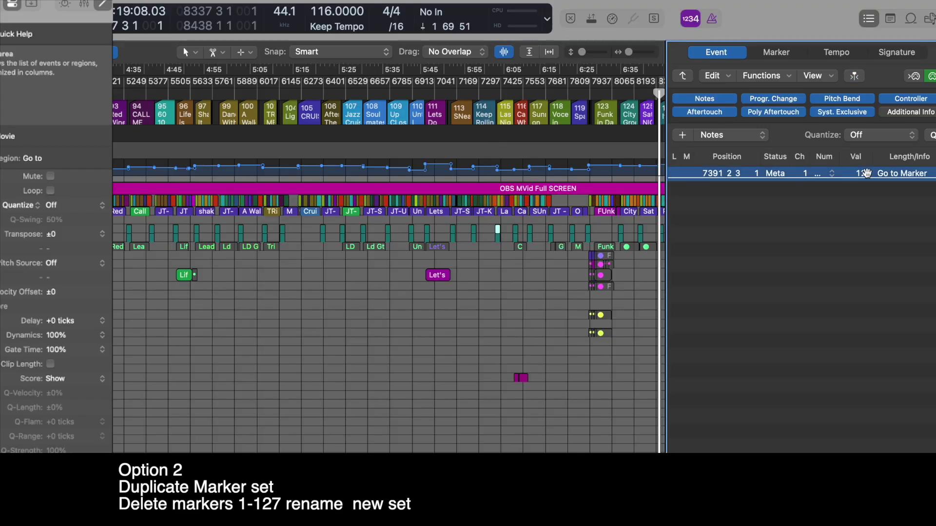
double_click(866, 173)
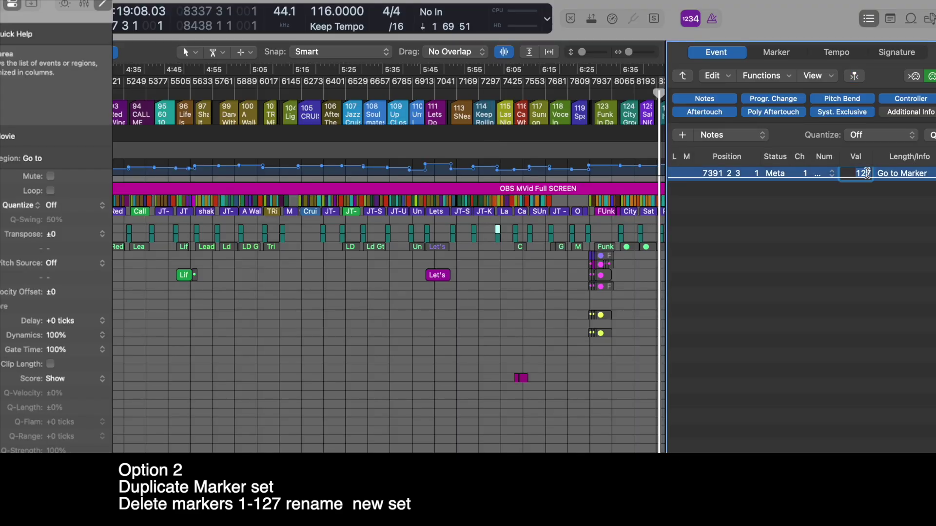
text(11)
key(Return)
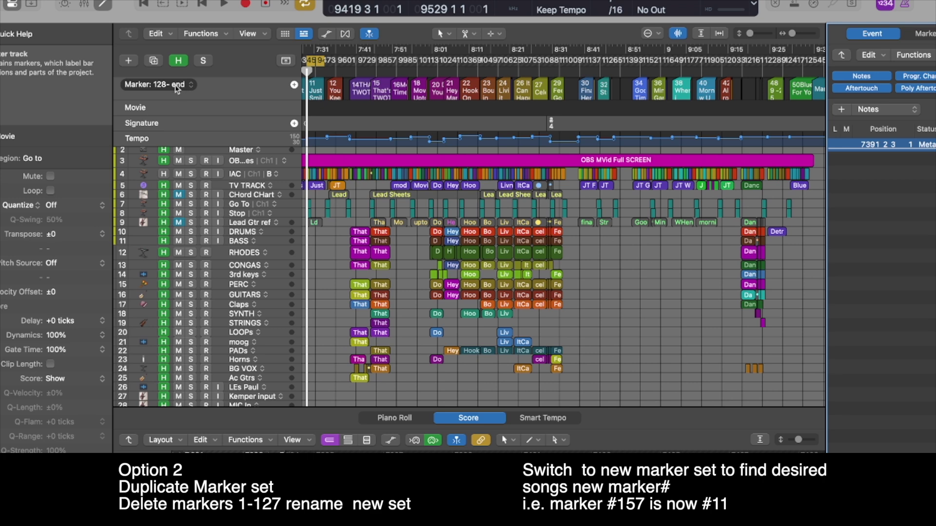
- Return to the ALL Titles marker set and place the playhead at bar 7362, near the end of 114 Keep Rollin
click(174, 84)
mouse_move(181, 100)
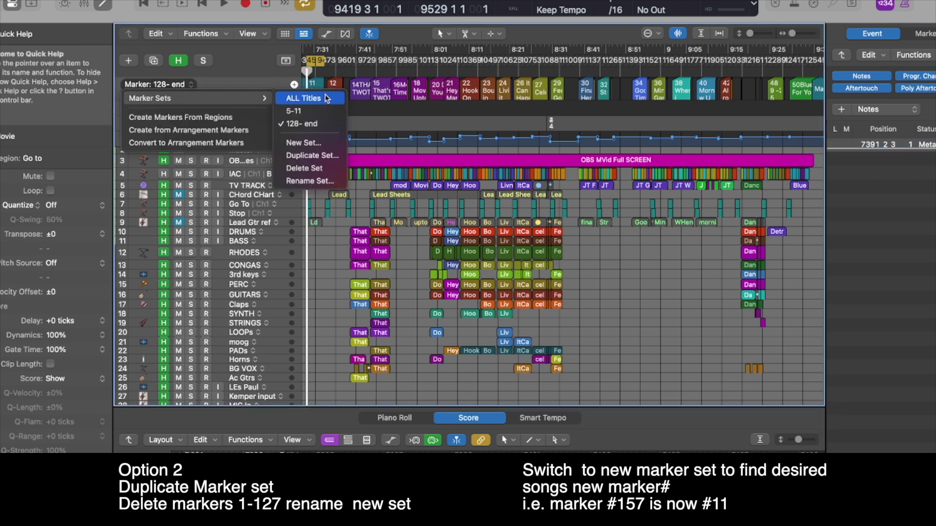
click(310, 99)
scroll(500, 73, left, 10)
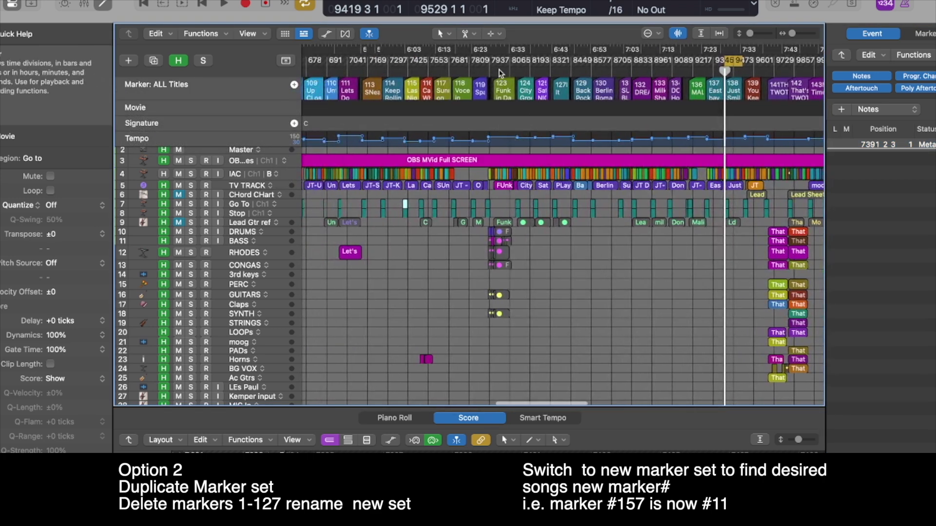
click(398, 71)
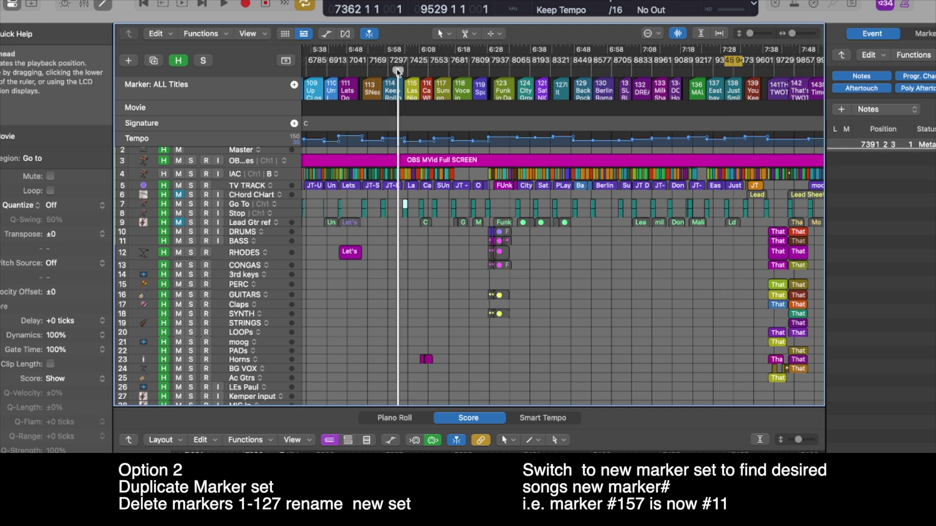
click(385, 72)
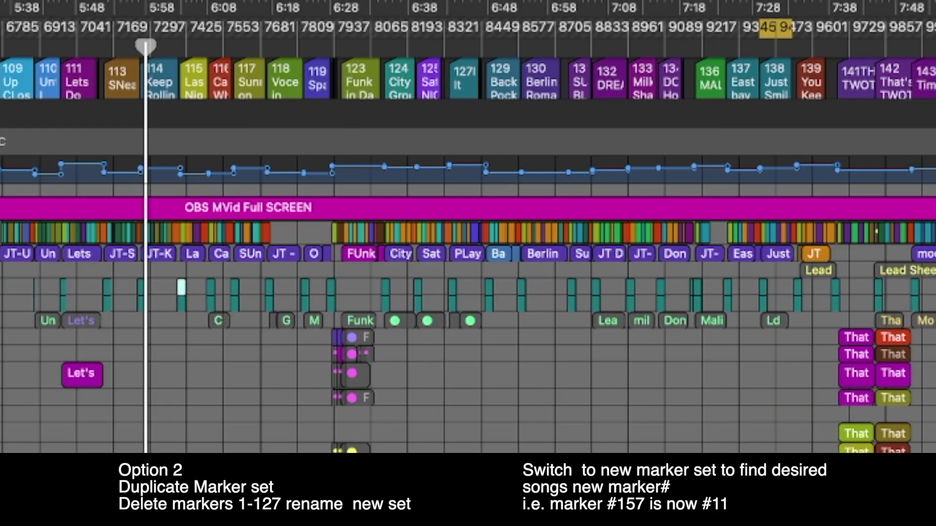
drag(143, 54, 167, 48)
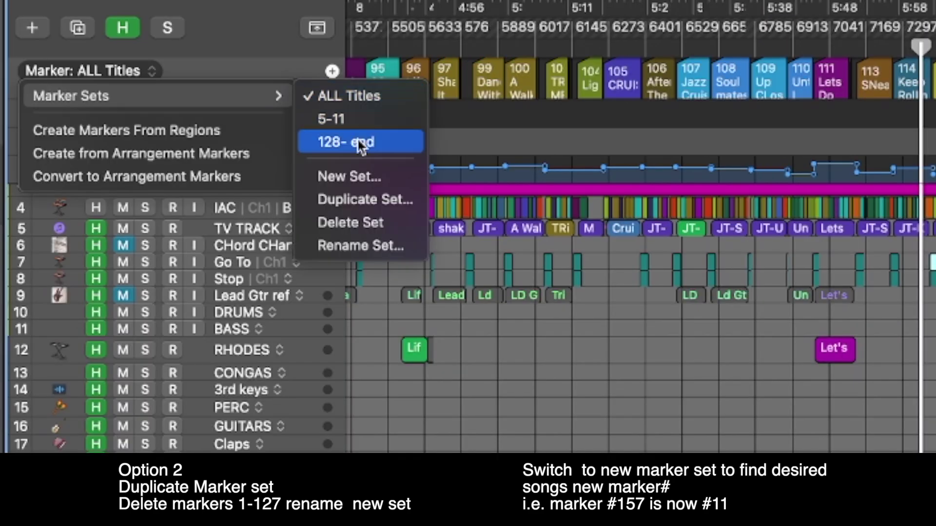
- Switch to the 128- end marker set and check that the Go To event after Keep Rollin jumps to marker 11
click(355, 142)
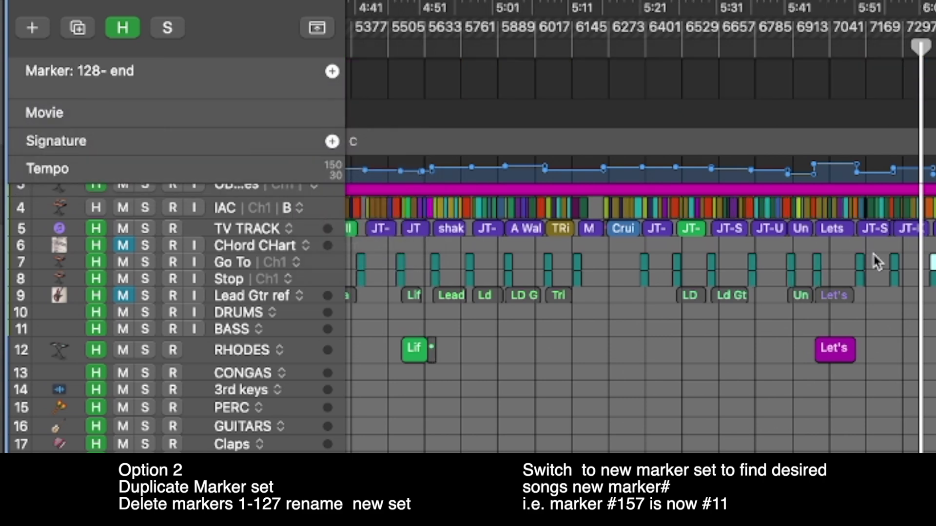
drag(926, 49, 546, 57)
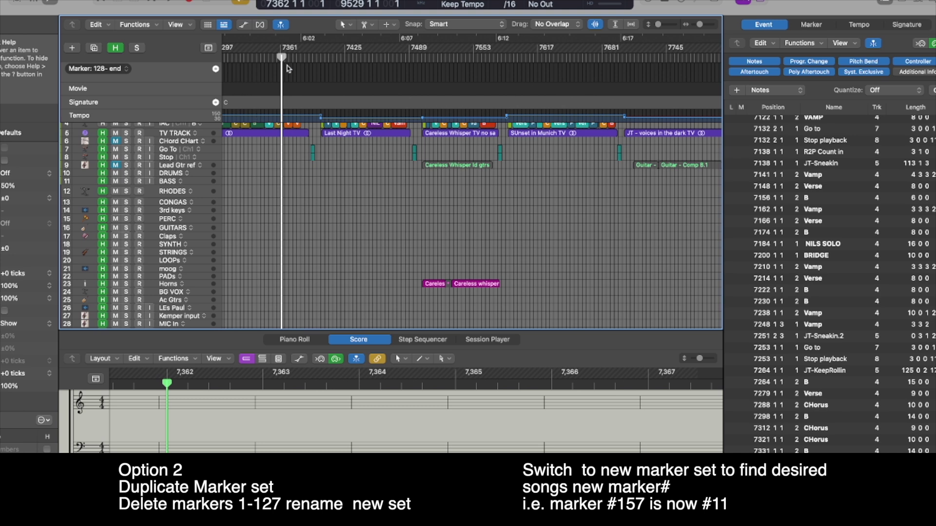
click(312, 151)
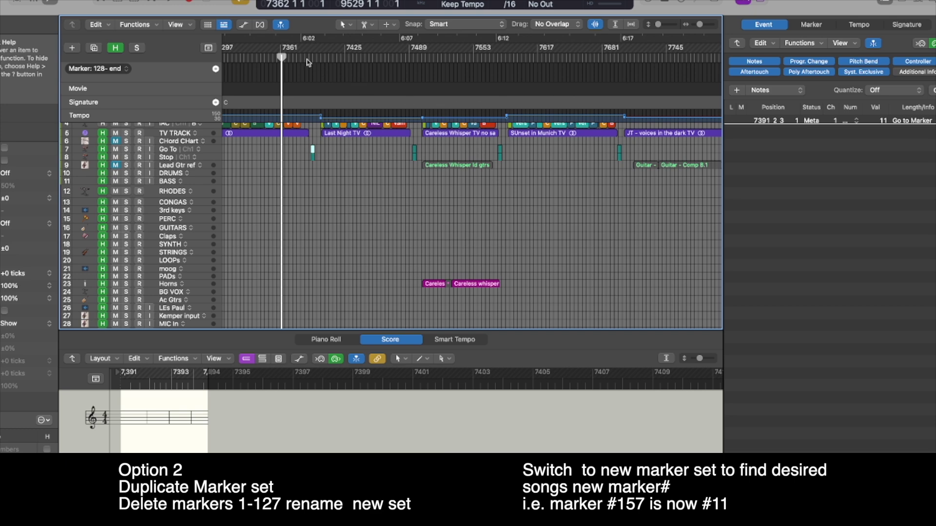
scroll(303, 61, up, 2)
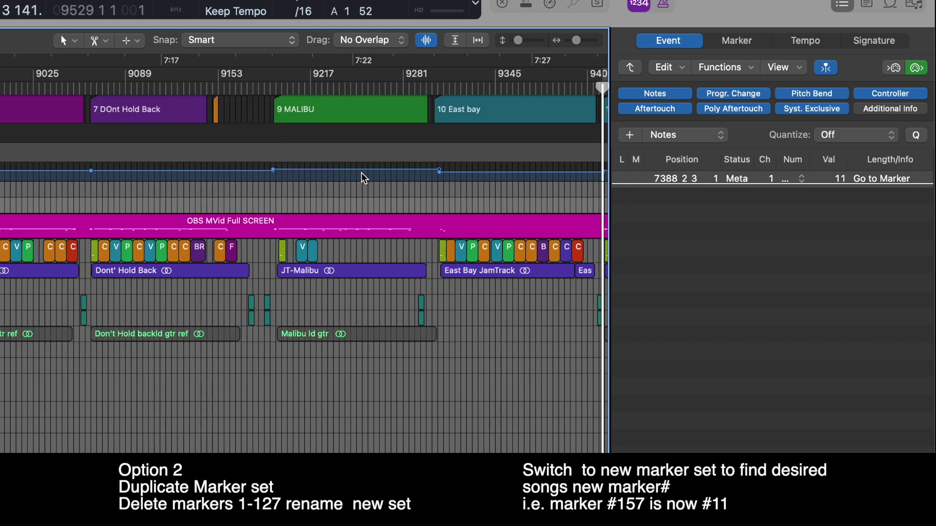
scroll(352, 170, right, 5)
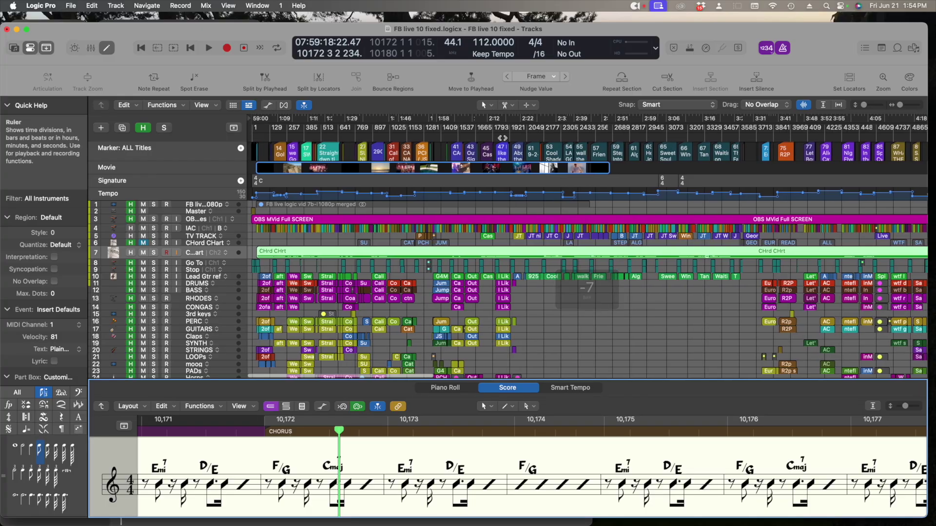
- Place the playhead in the 51 9-2-5 song and open nine2five 8.logicx from the Nine2Five folder for track import
click(530, 136)
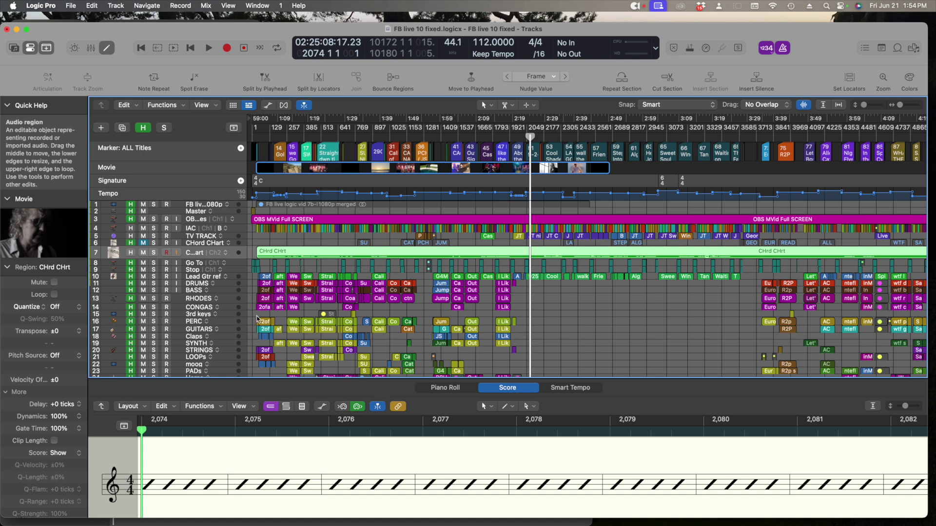
click(912, 48)
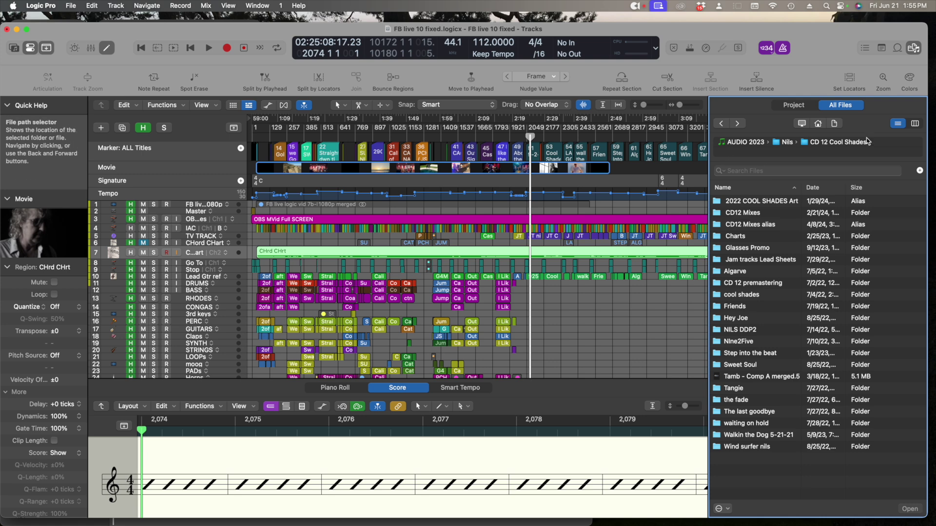
double_click(728, 341)
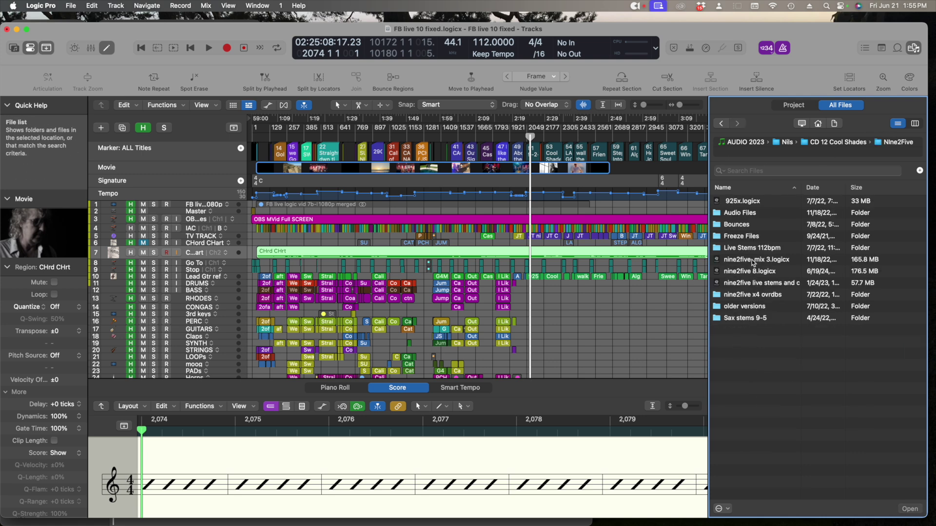
double_click(737, 274)
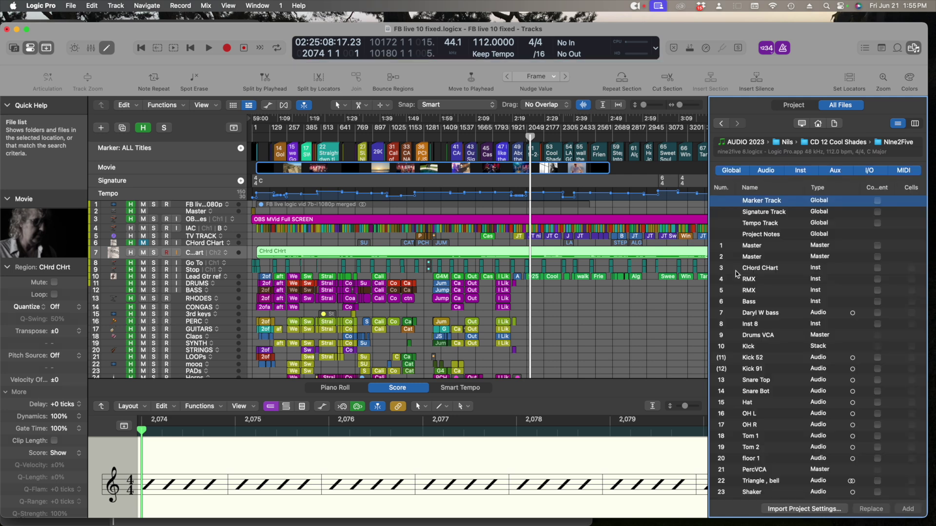
- Add track 3 CHord CHart with its content to the project, skipping all missing audio files
click(877, 270)
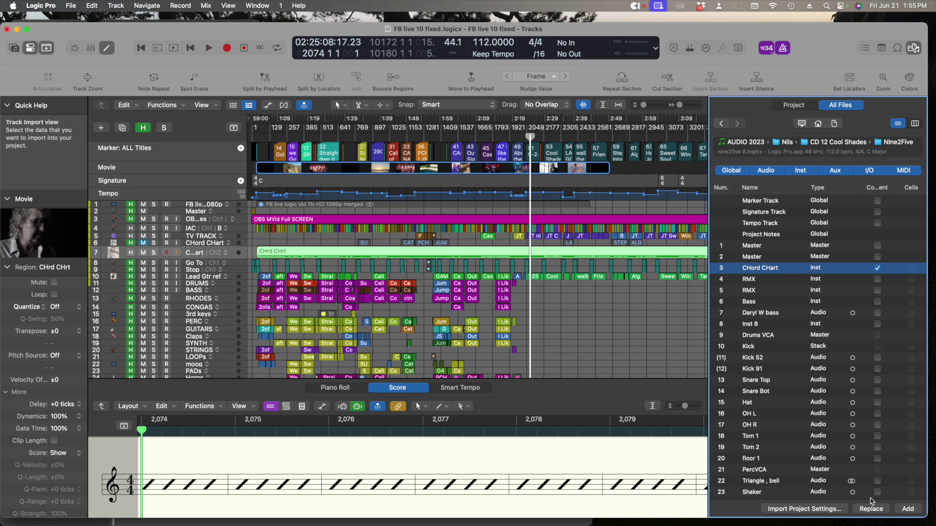
click(908, 510)
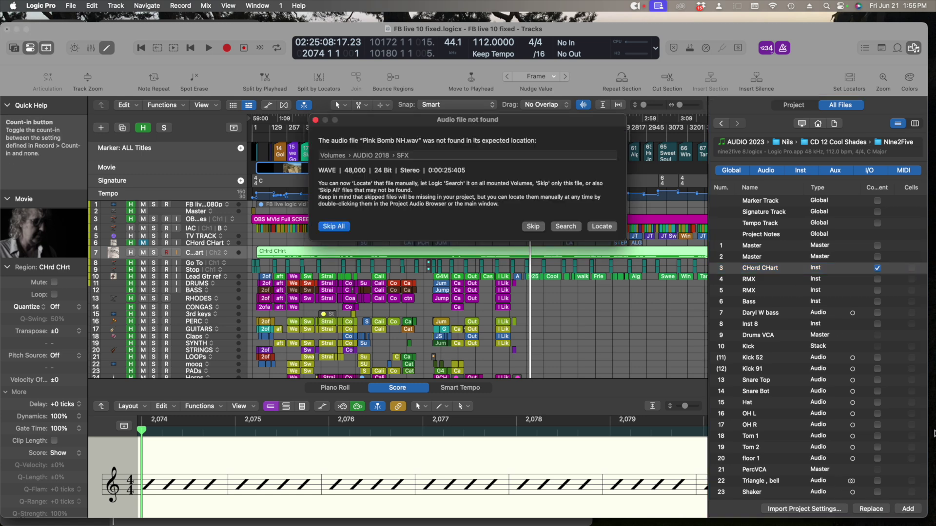
click(335, 226)
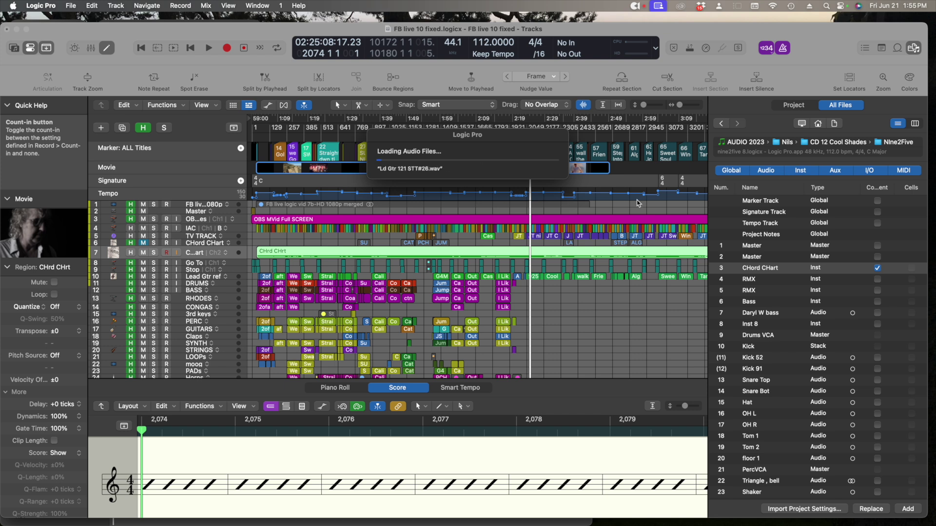
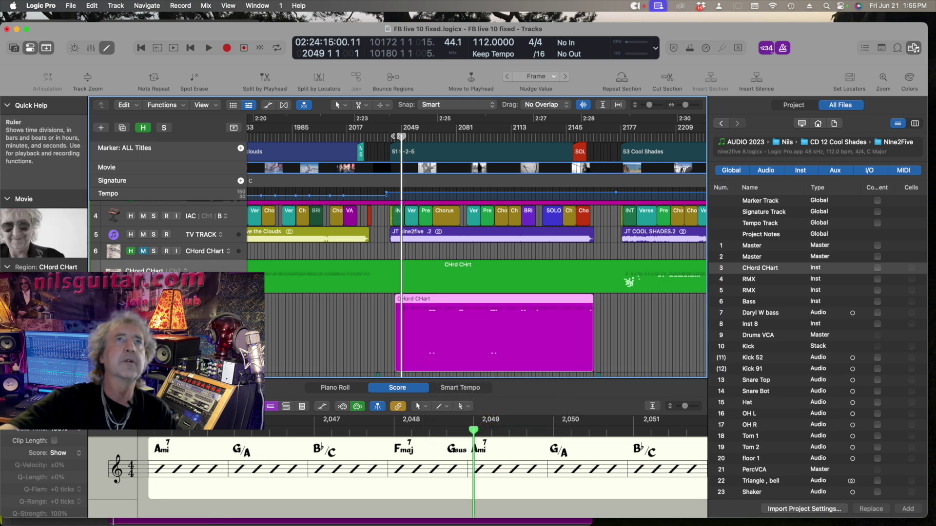
- Play the beginning of the imported CHord CHart region to check its alignment with the 9-2-5 song
drag(401, 136, 394, 136)
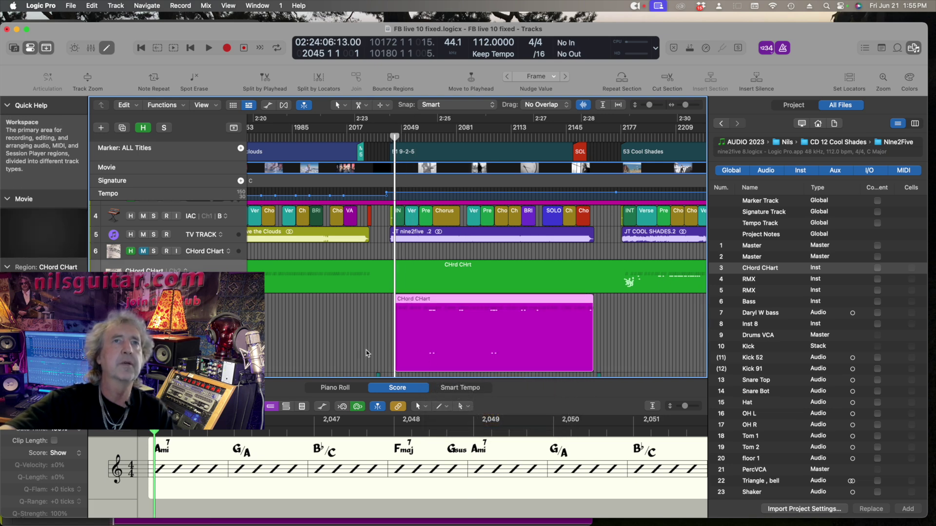
drag(477, 259, 477, 260)
drag(451, 290, 431, 291)
click(370, 138)
key(space)
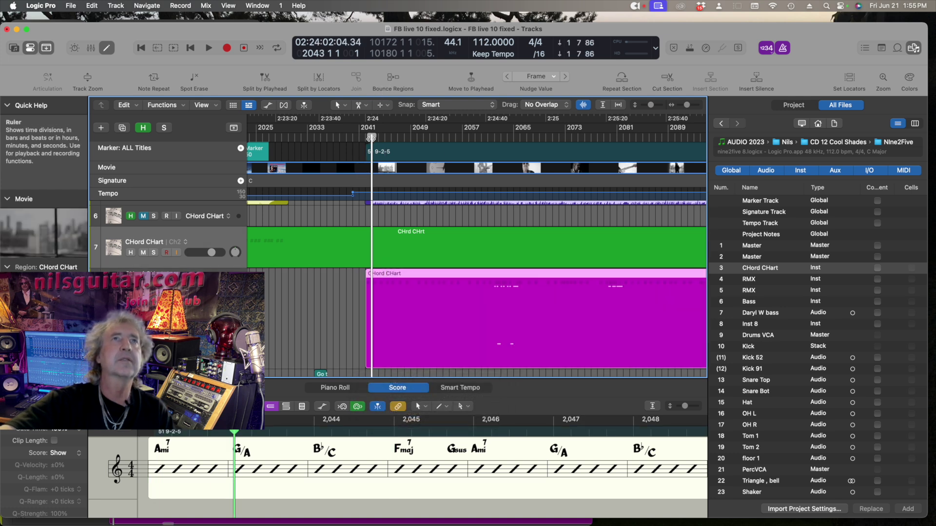
key(space)
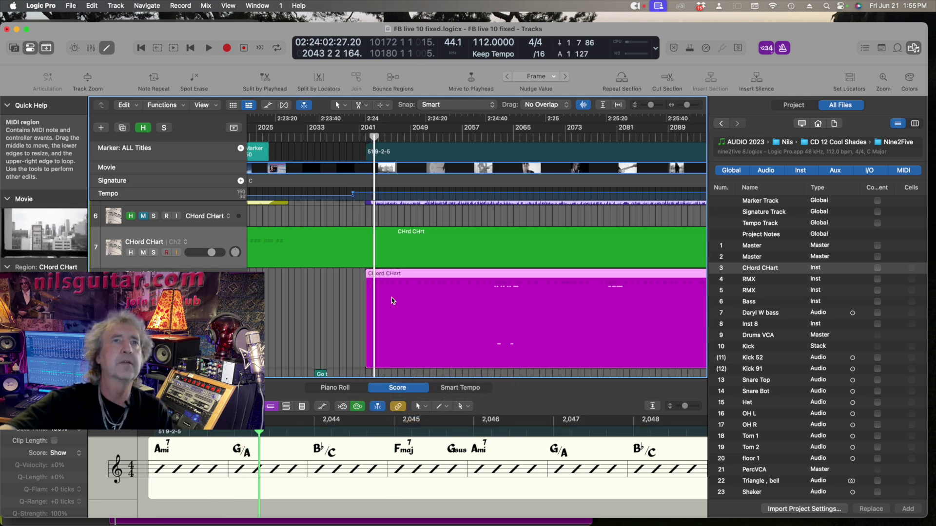
- Move the imported CHord CHart region one bar later to bar 2043 and check its timing with playback
drag(393, 296, 401, 296)
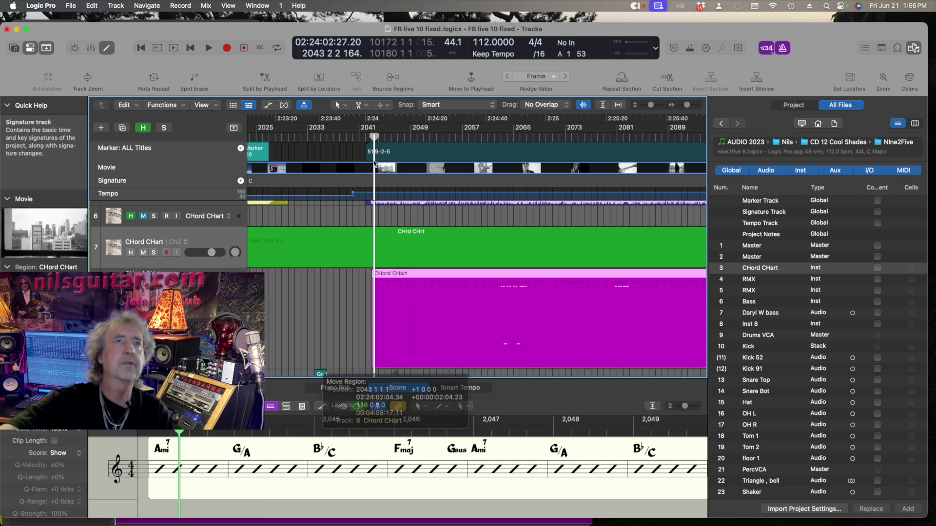
key(space)
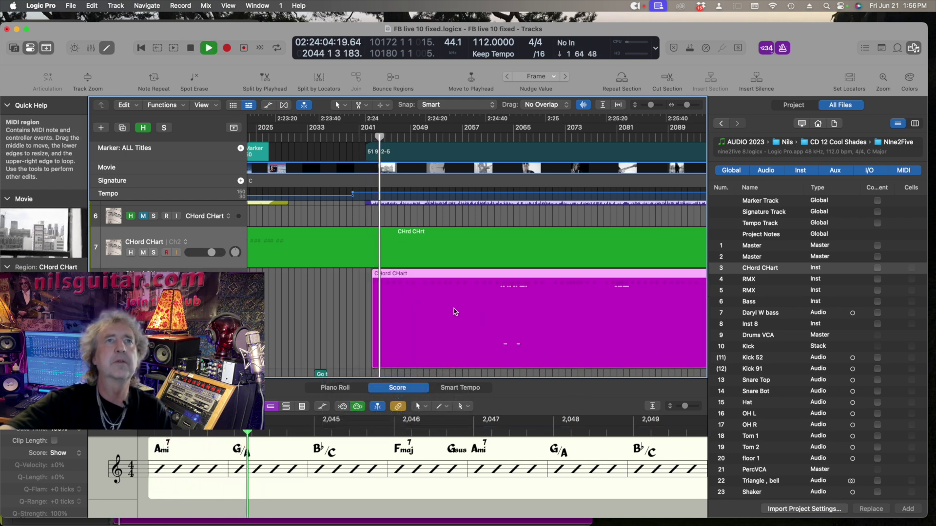
key(space)
- Join the imported region with the long CHrd CHrt region, converting its MIDI channels, and play from the start of 51 9-2-5
click(354, 302)
drag(354, 301, 430, 253)
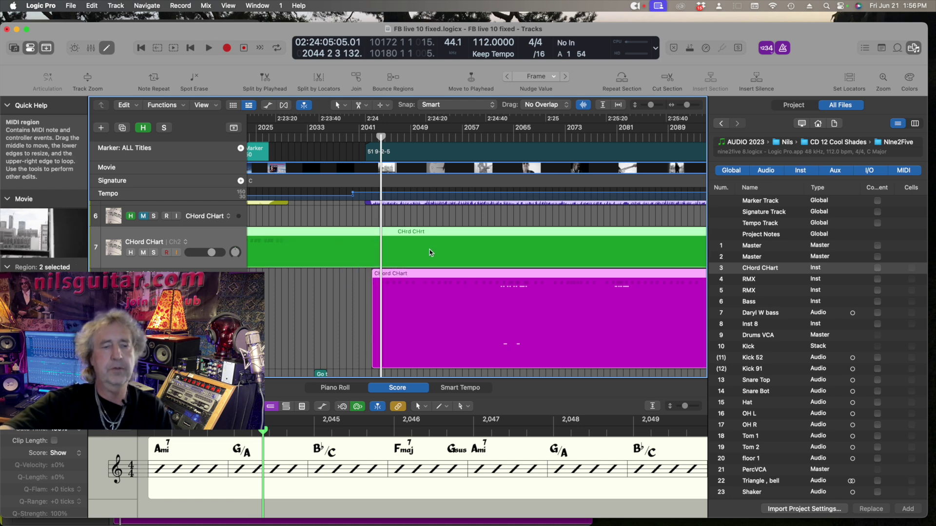
click(342, 294)
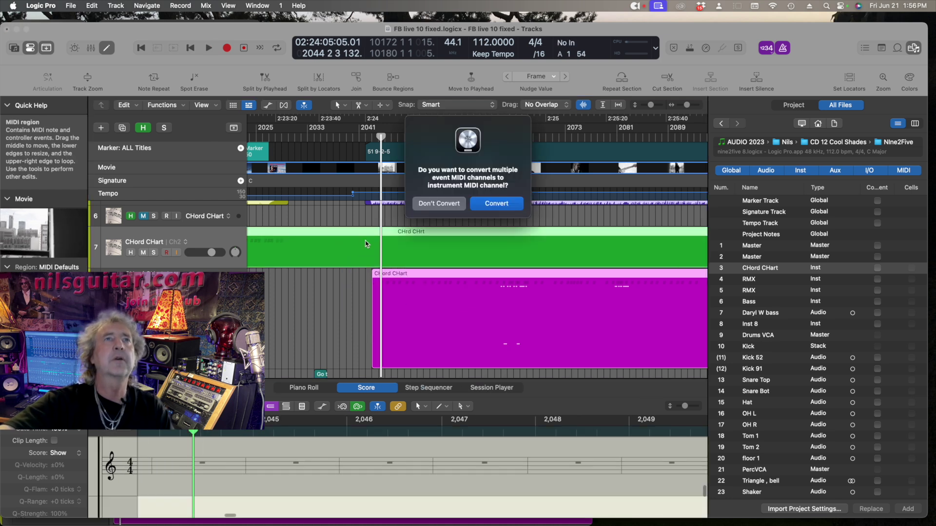
click(493, 207)
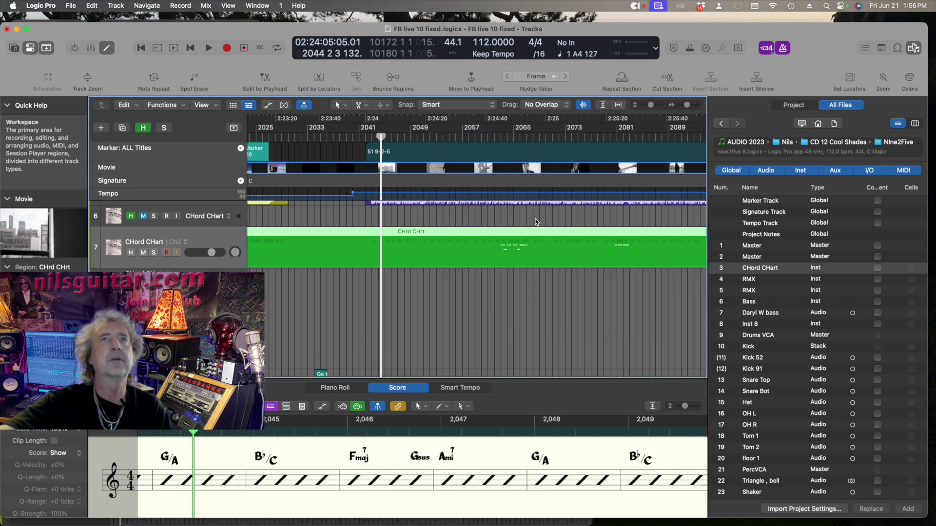
double_click(370, 137)
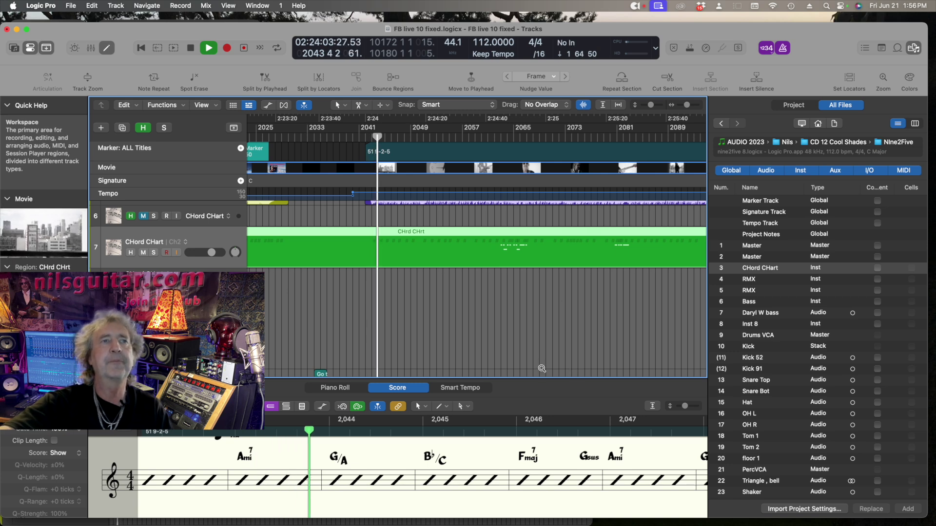
scroll(551, 369, down, 3)
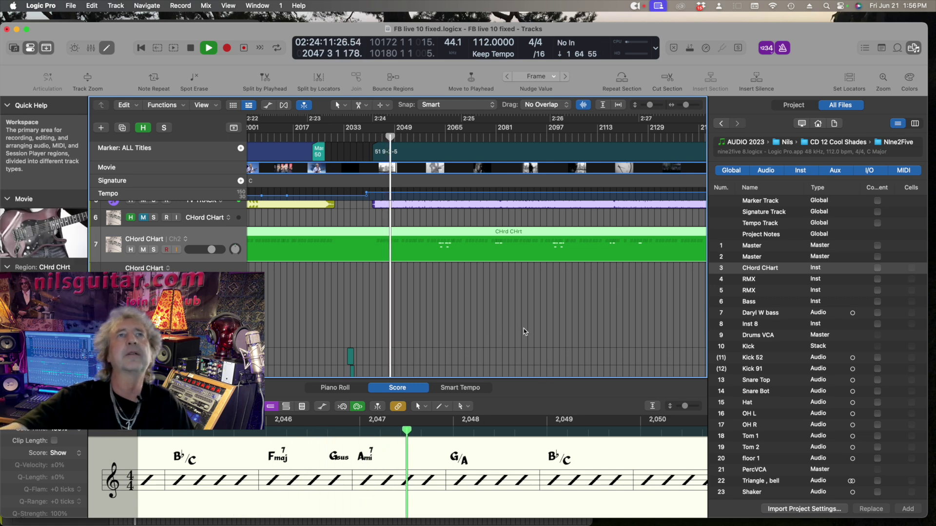
- Stop playback and enlarge the height of the track with the song-section regions above the CHord CHart track
key(space)
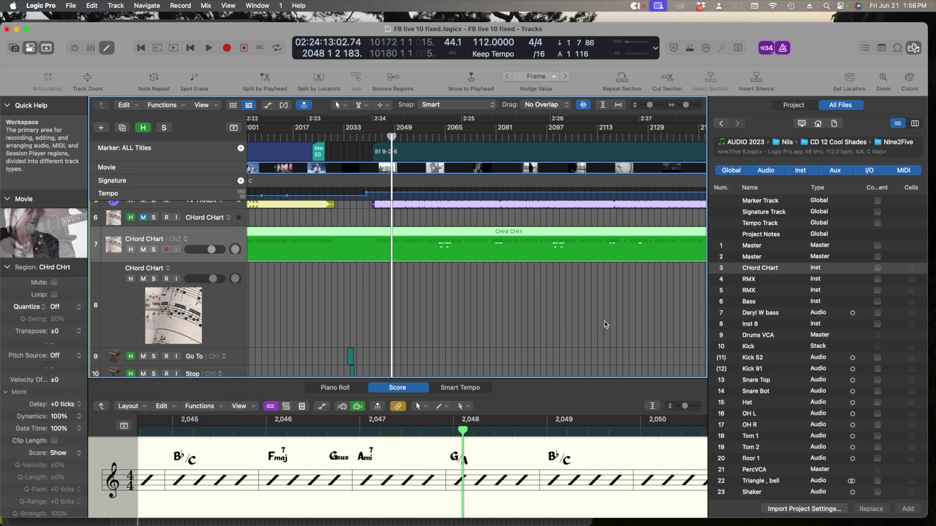
ctrl+alt+click(589, 331)
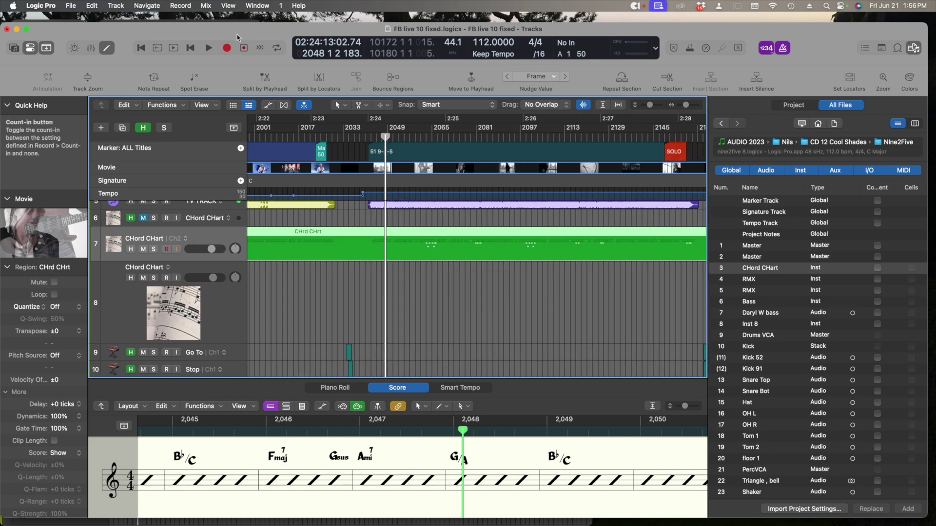
drag(237, 38, 235, 27)
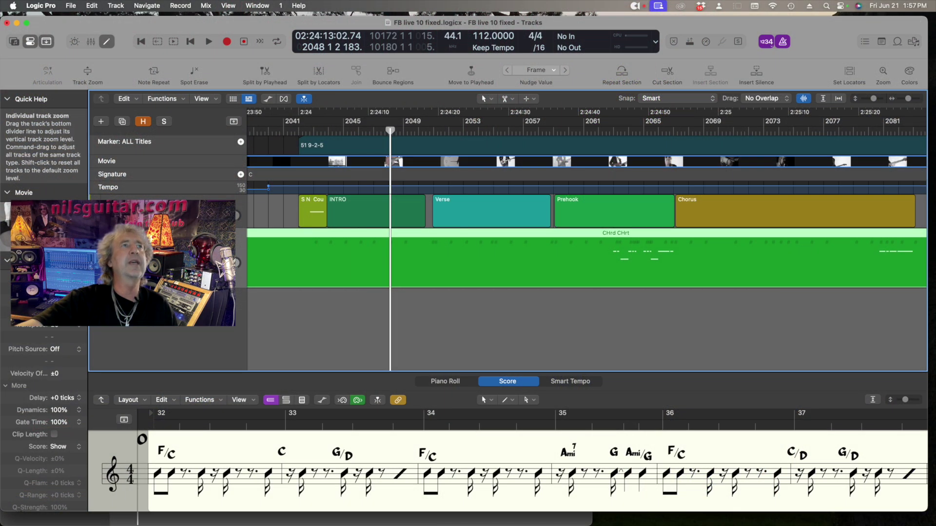
drag(146, 227, 146, 320)
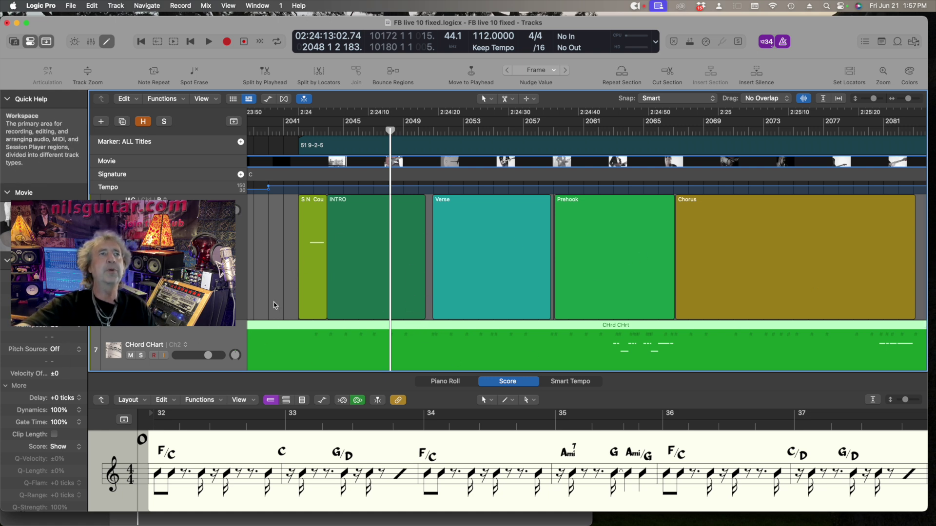
- Select the long CHrd CHrt region and turn off link mode in the score editor
click(284, 325)
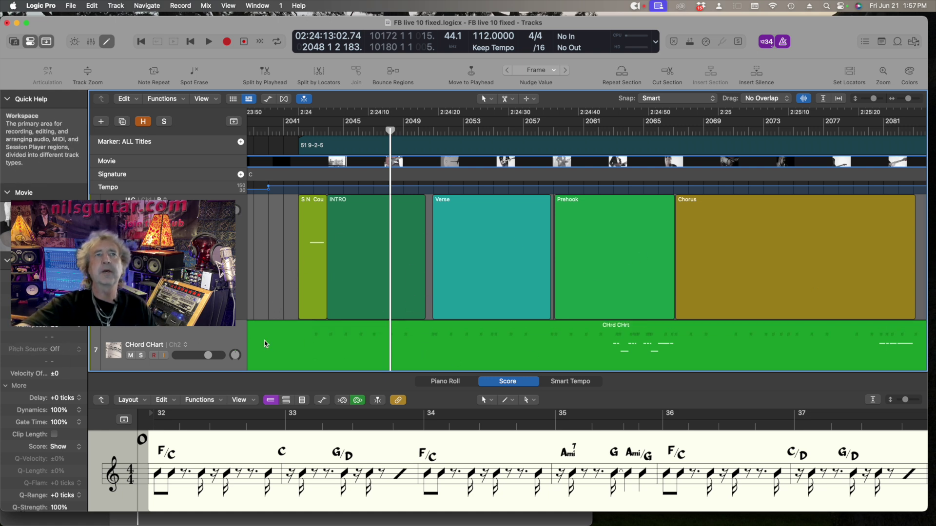
click(303, 345)
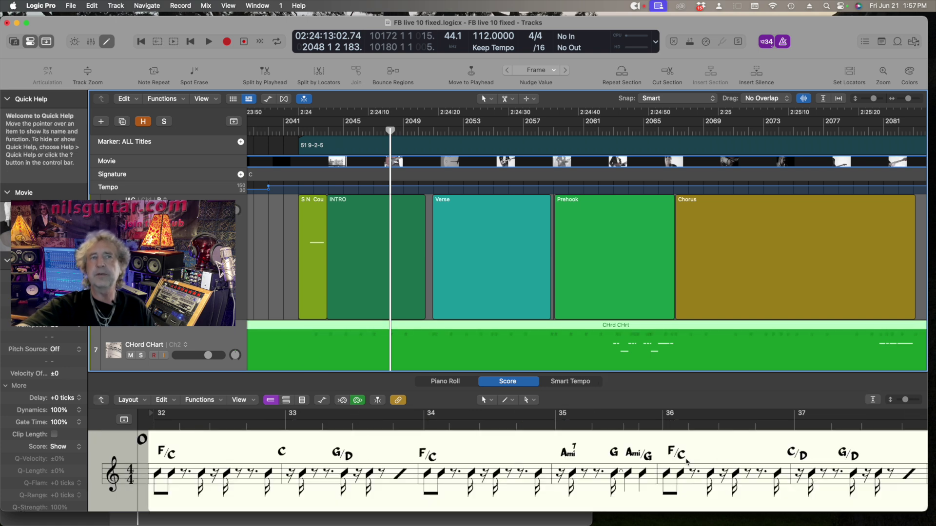
click(397, 402)
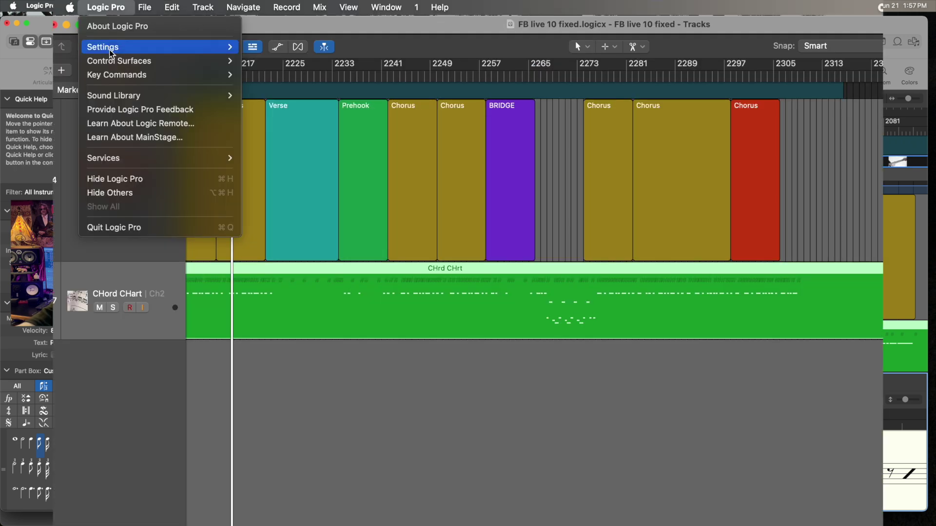
- Make double-clicking a MIDI region open the Score Editor in the general editing settings
mouse_move(112, 49)
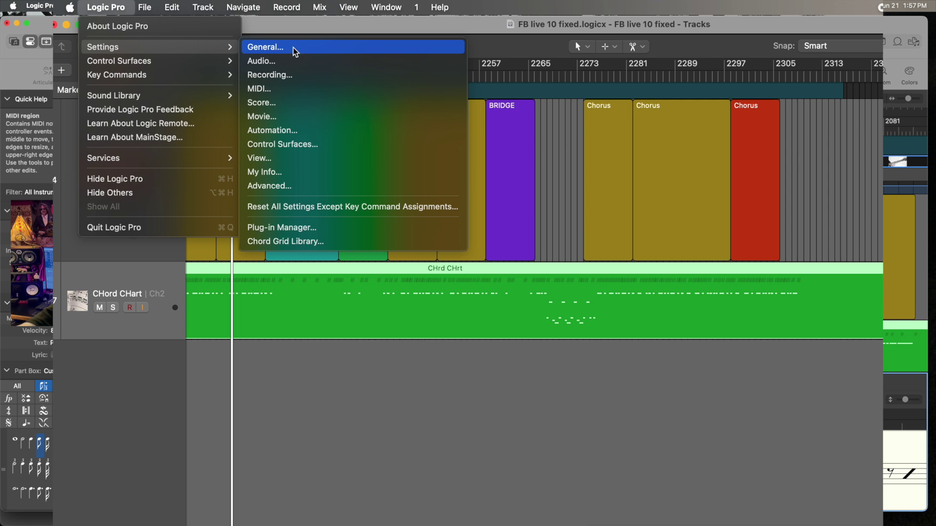
click(288, 44)
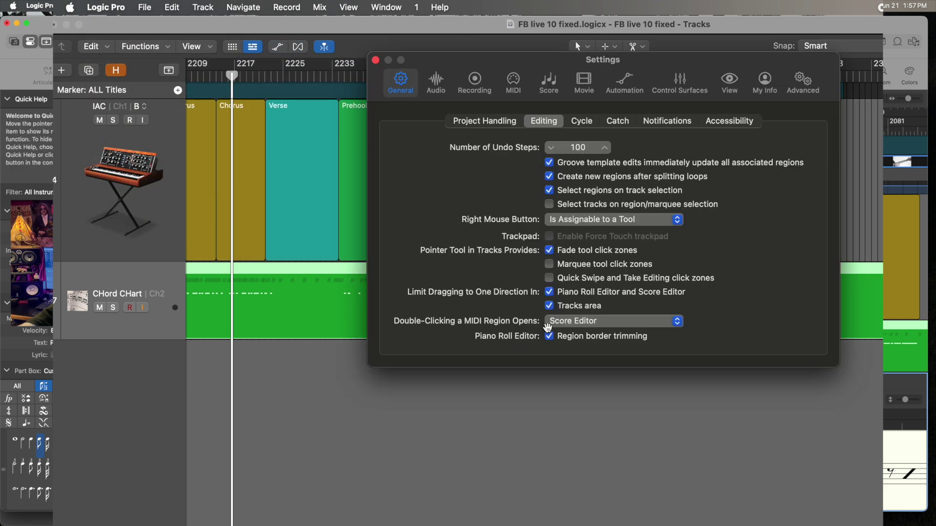
click(615, 322)
click(615, 323)
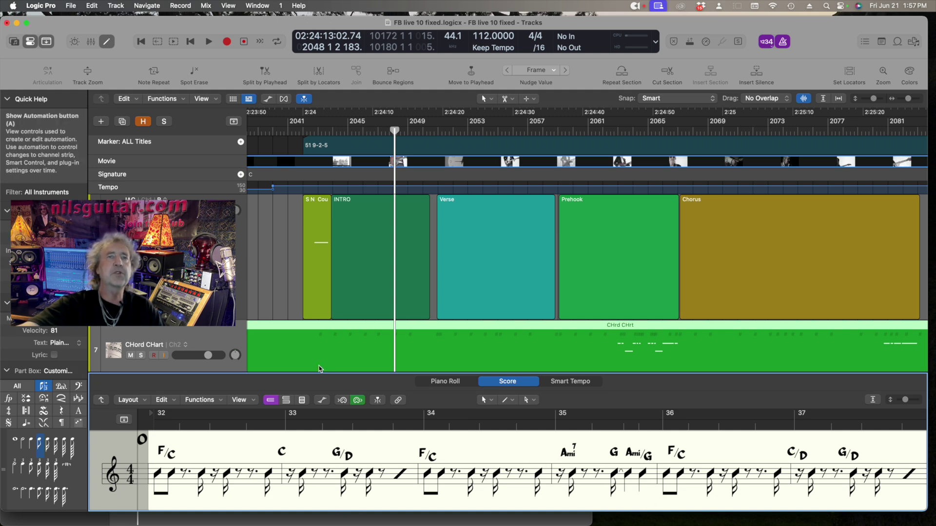
- Play the joined CHrd CHrt region around the bridge of 51 9-2-5 to check its score, and look over the songs near the project's end
click(376, 334)
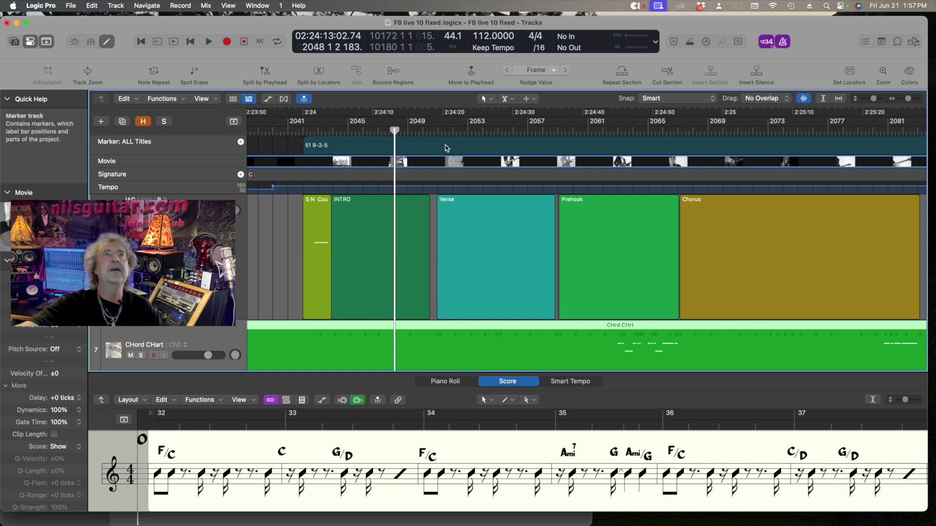
key(z)
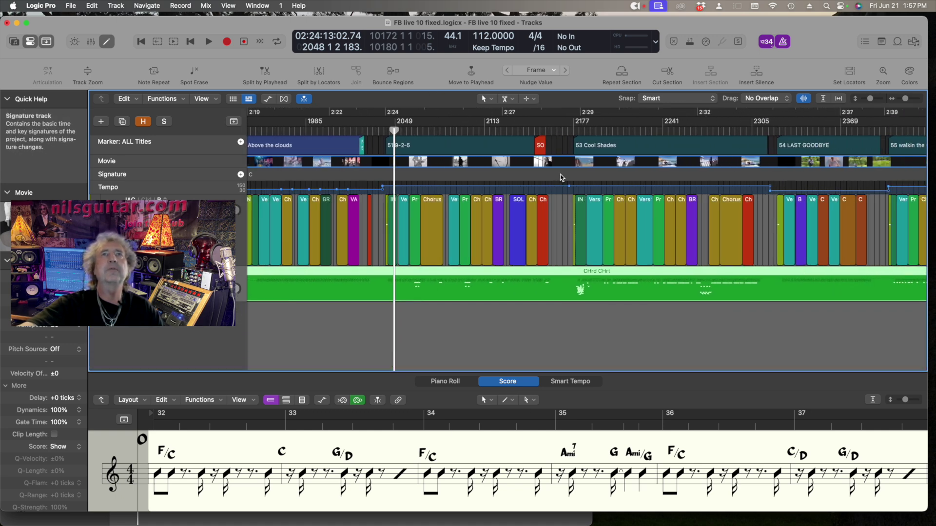
click(480, 130)
key(space)
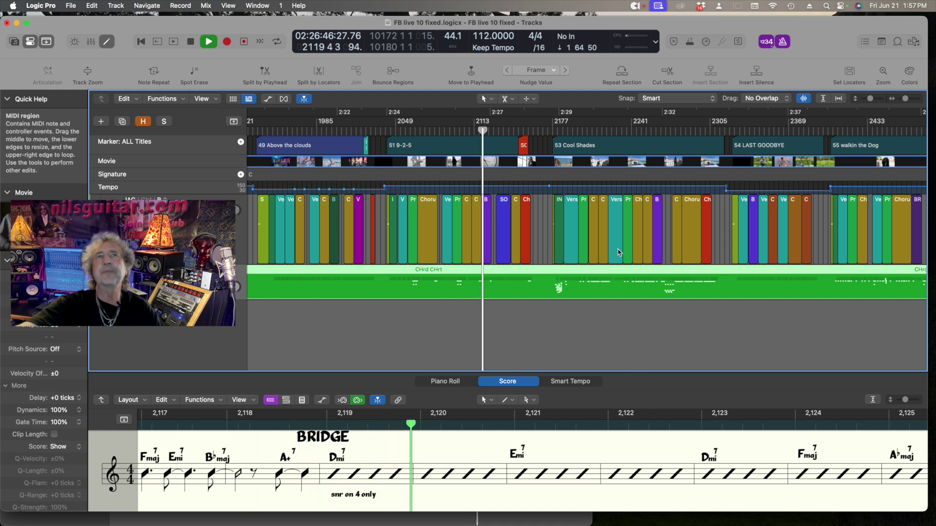
key(space)
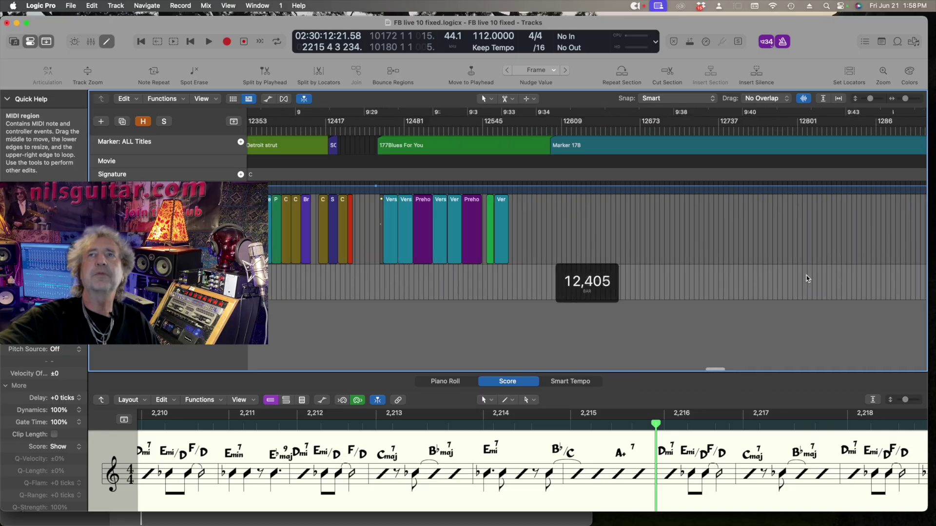
scroll(806, 276, left, 5)
scroll(806, 277, right, 5)
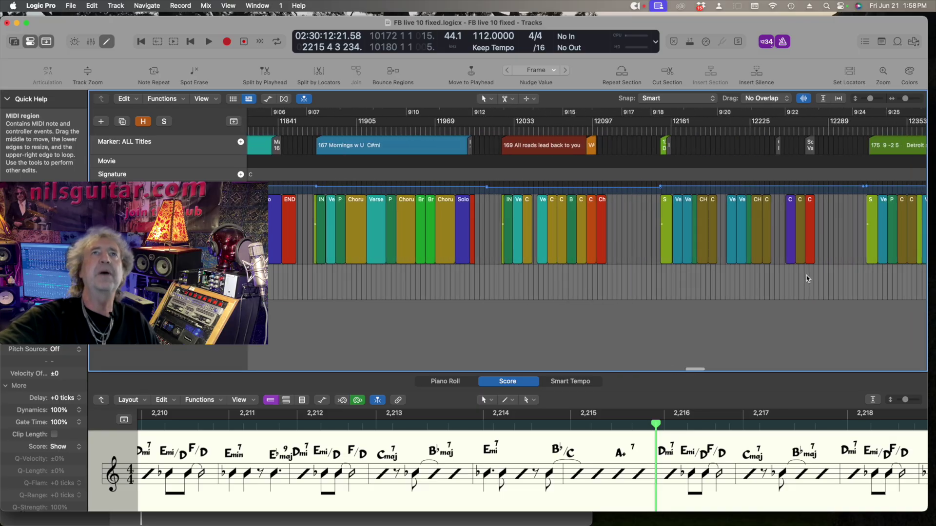